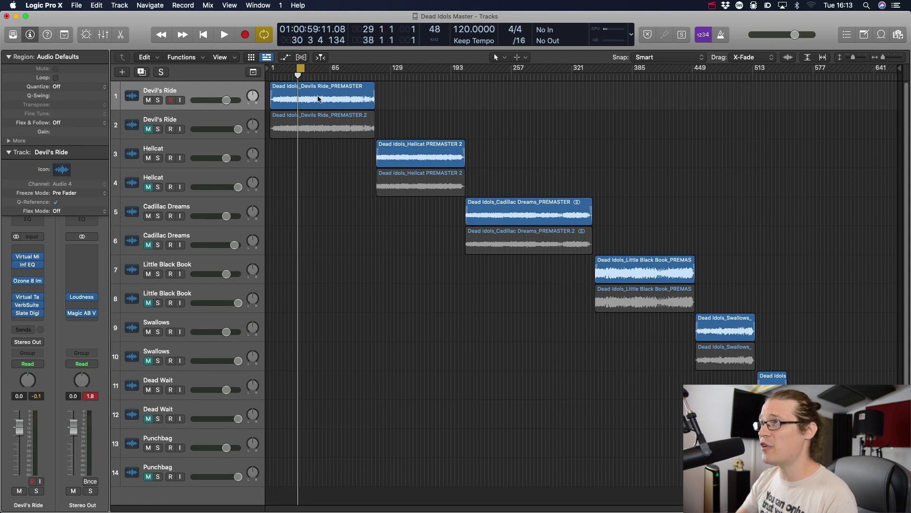
Step: Select both Devil's Ride regions and zoom the arrangement to fit them
{"action": "left_click", "coordinate": [318, 122]}
{"action": "left_click", "coordinate": [386, 123]}
{"action": "key", "text": "super+a"}
{"action": "left_click", "coordinate": [392, 89]}
{"action": "left_click_drag", "start_coordinate": [393, 89], "coordinate": [375, 126]}
{"action": "key", "text": "super+a"}
{"action": "key", "text": "z"}
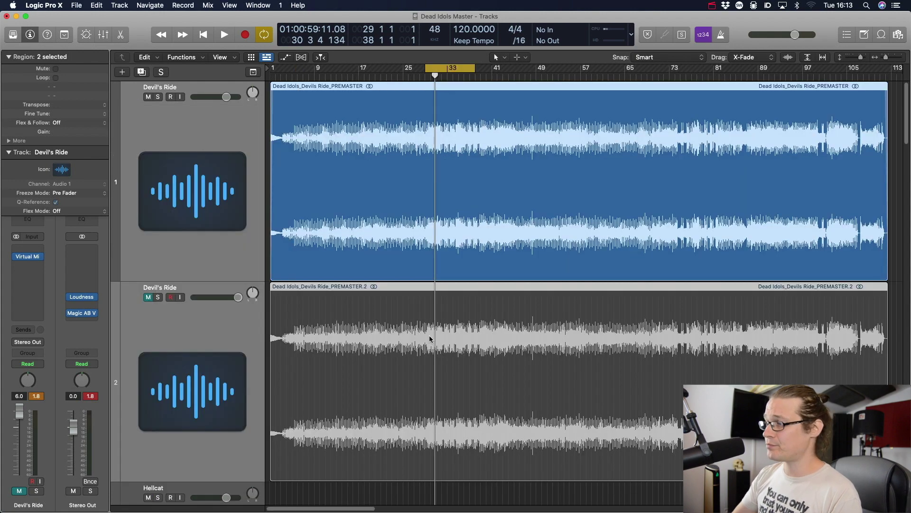
Step: Compare the channel strips of the two Devil's Ride tracks and reset their peak level readings
{"action": "left_click", "coordinate": [445, 269]}
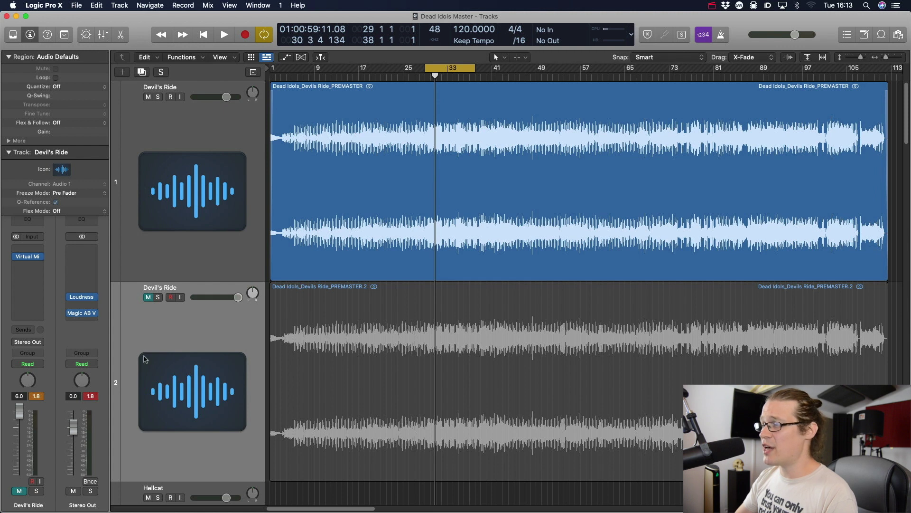
{"action": "left_click", "coordinate": [371, 325]}
{"action": "left_click", "coordinate": [371, 234]}
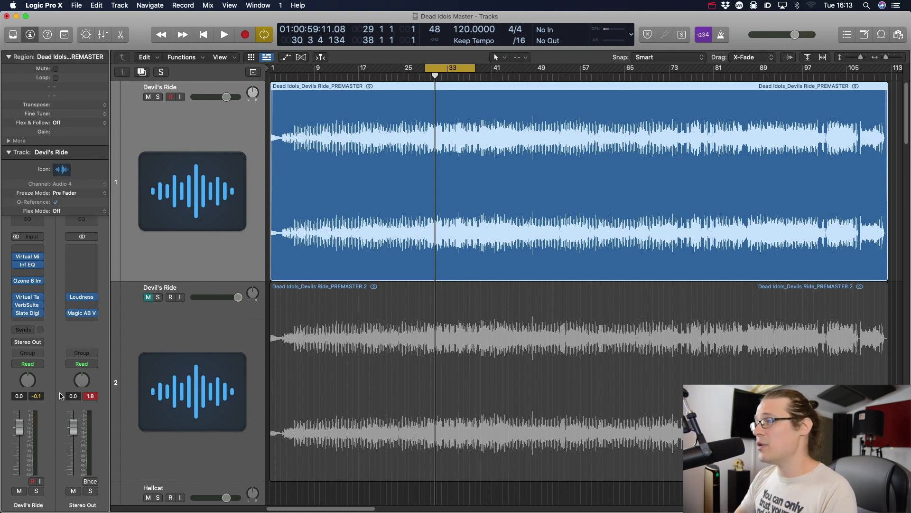
{"action": "left_click", "coordinate": [146, 330]}
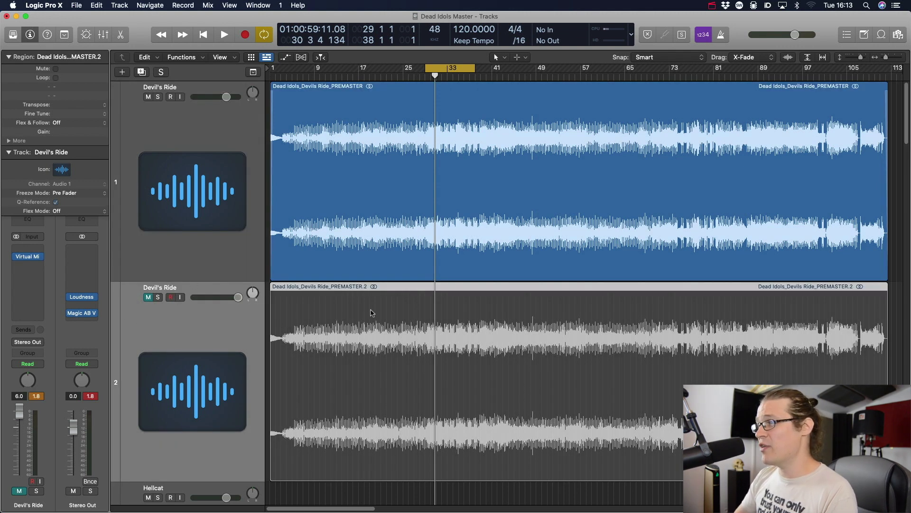
{"action": "left_click", "coordinate": [38, 397]}
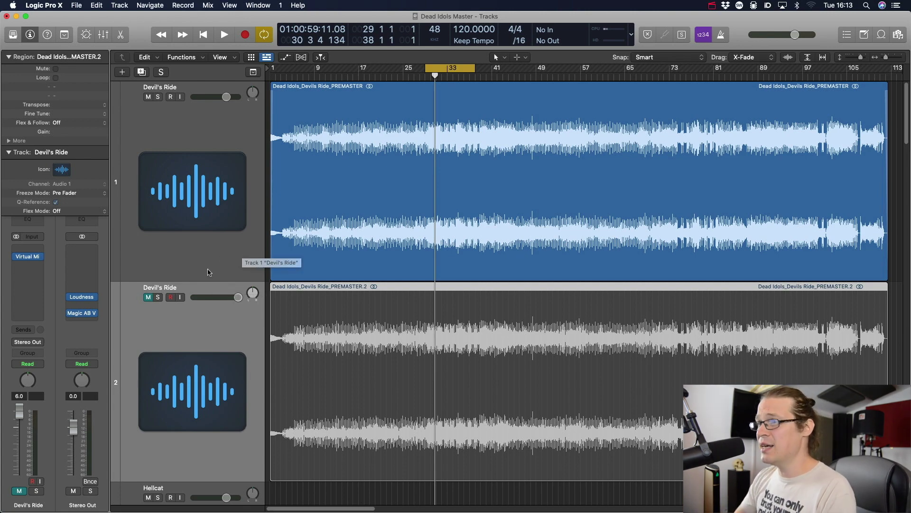
Step: Toggle solo on the second Devil's Ride track repeatedly to demonstrate switching between the two versions, leaving it unsoloed
{"action": "left_click", "coordinate": [159, 298]}
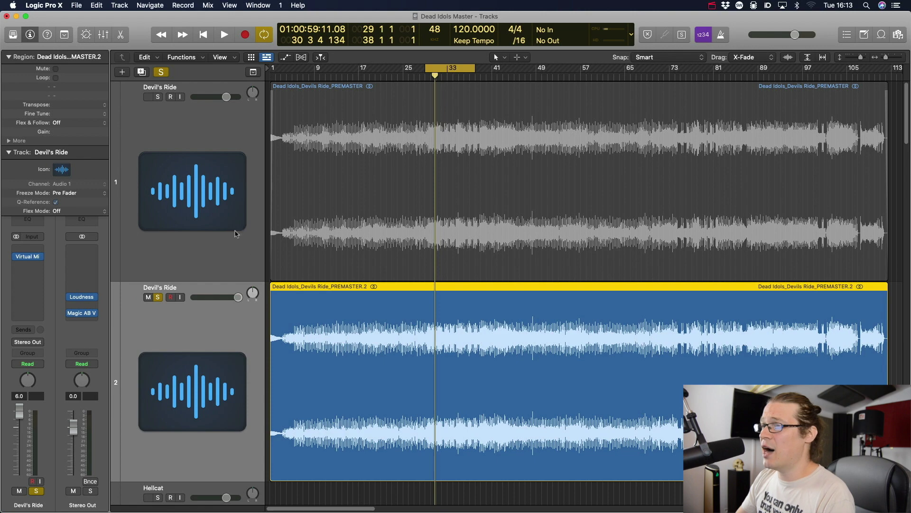
{"action": "left_click", "coordinate": [158, 298]}
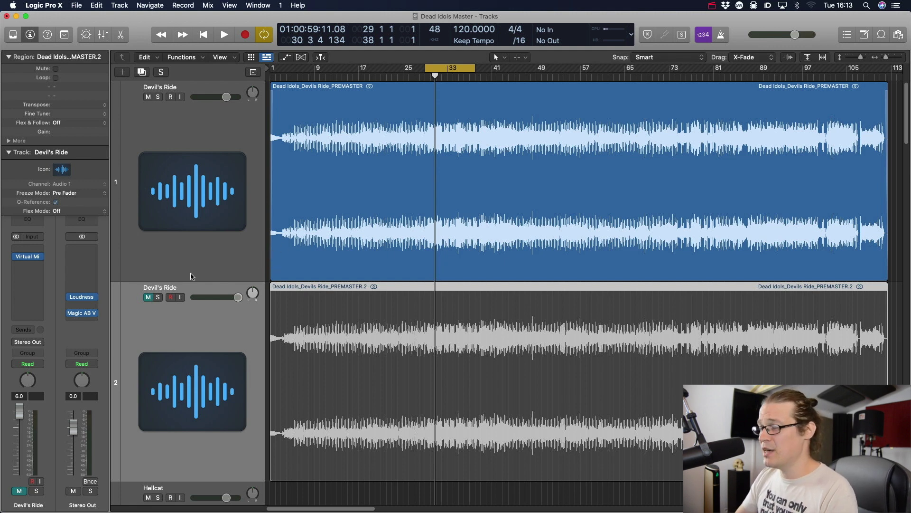
{"action": "left_click", "coordinate": [158, 297]}
{"action": "left_click", "coordinate": [158, 297]}
{"action": "left_click", "coordinate": [158, 297]}
{"action": "left_click", "coordinate": [158, 298]}
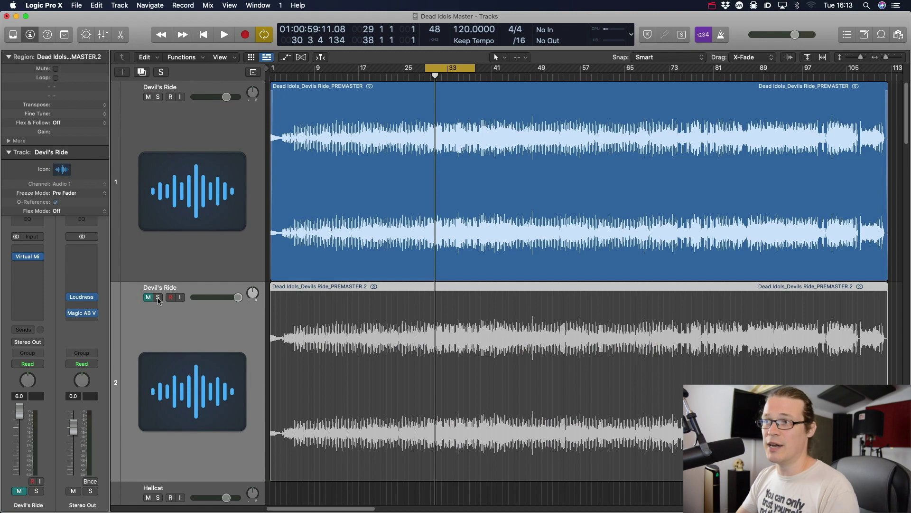
Step: Play the looped section and A/B the two Devil's Ride versions by toggling solo on the second track, ending with playback stopped
{"action": "left_click", "coordinate": [158, 299]}
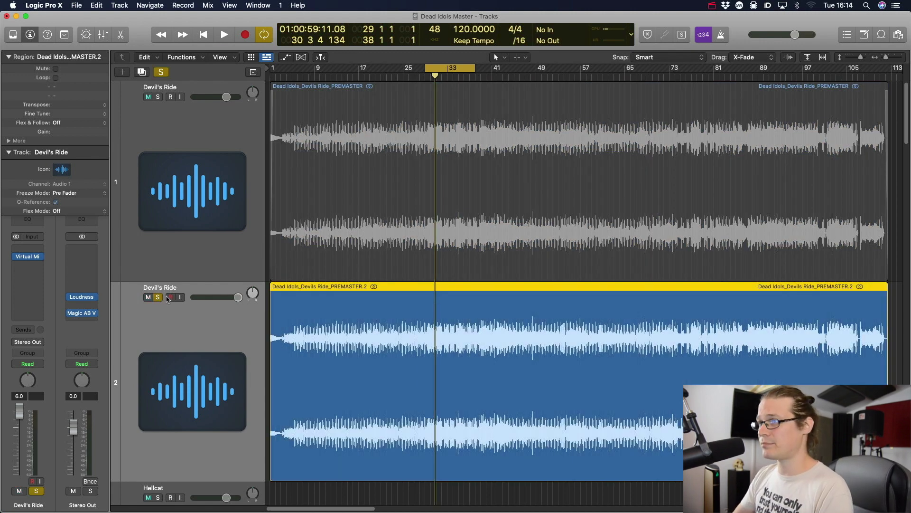
{"action": "key", "text": "space"}
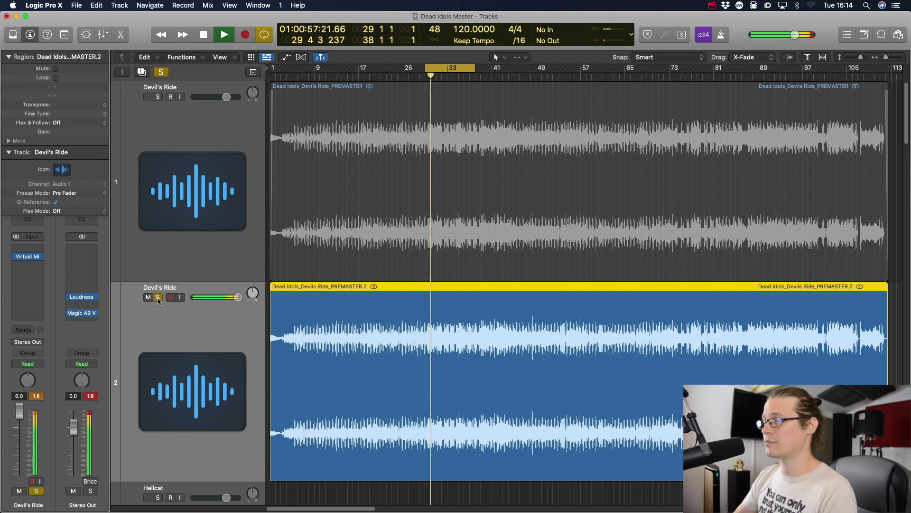
{"action": "left_click", "coordinate": [156, 299]}
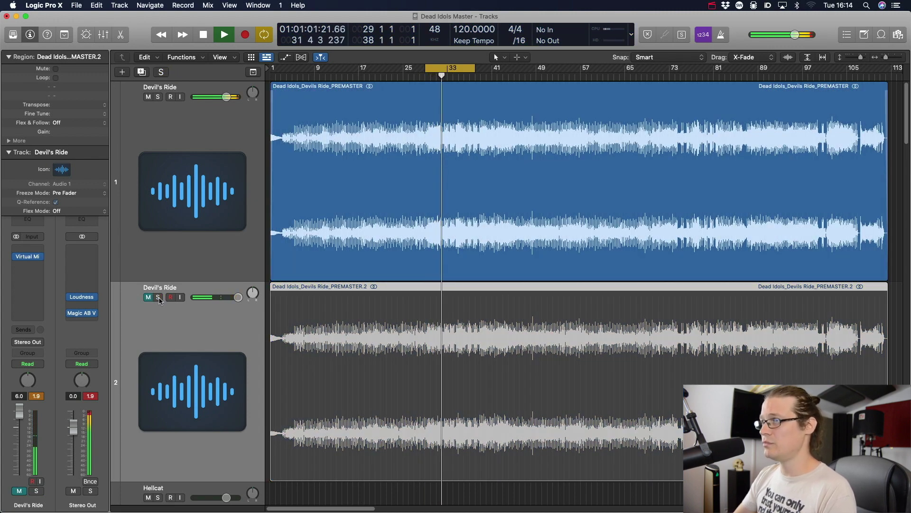
{"action": "left_click", "coordinate": [159, 298]}
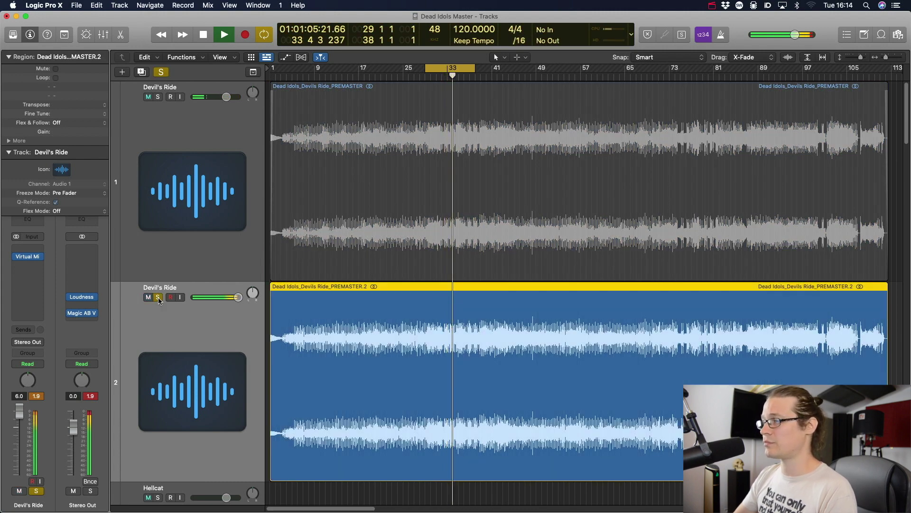
{"action": "left_click", "coordinate": [159, 298]}
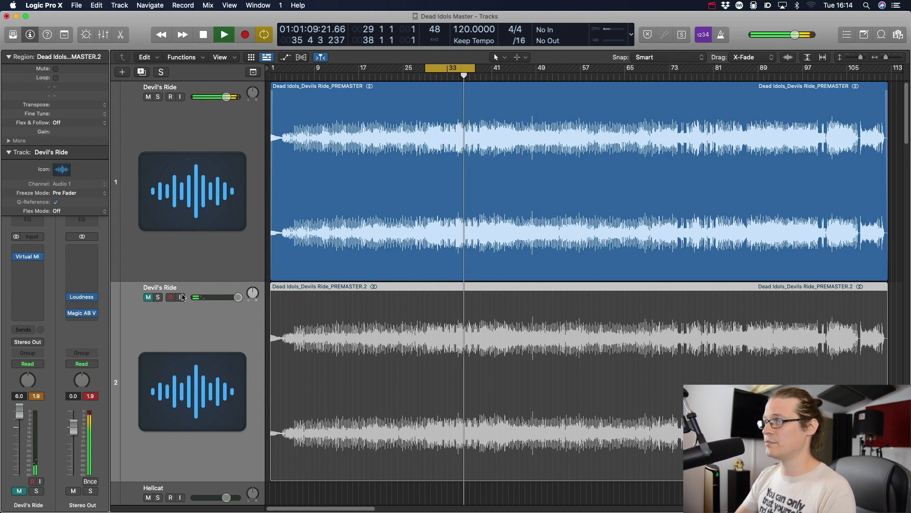
{"action": "left_click", "coordinate": [158, 298]}
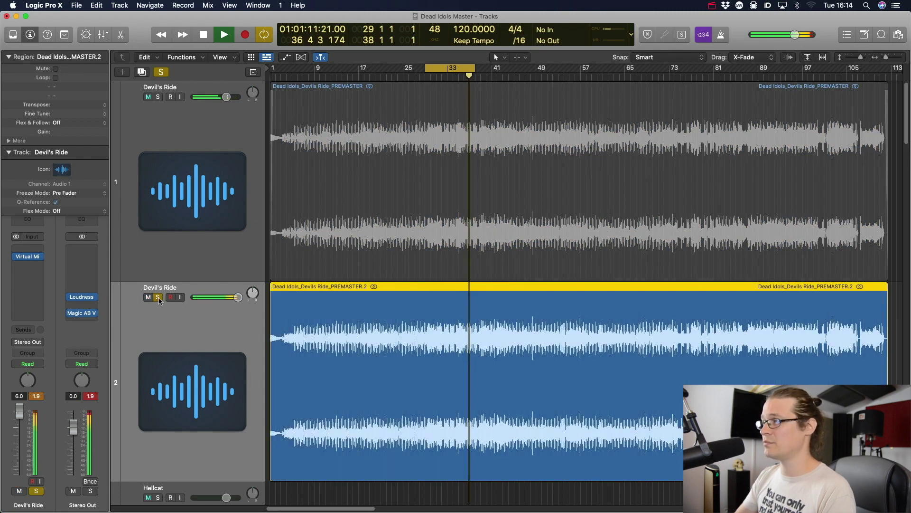
{"action": "left_click", "coordinate": [158, 297]}
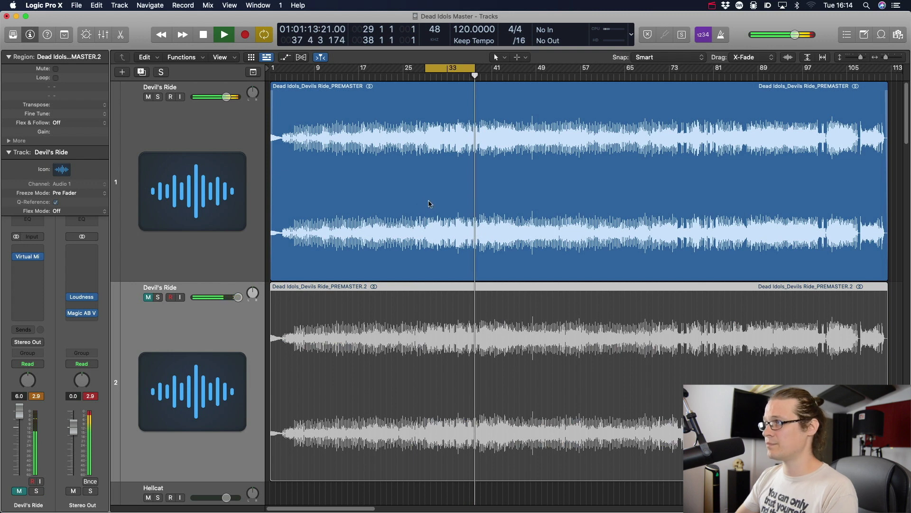
{"action": "key", "text": "space"}
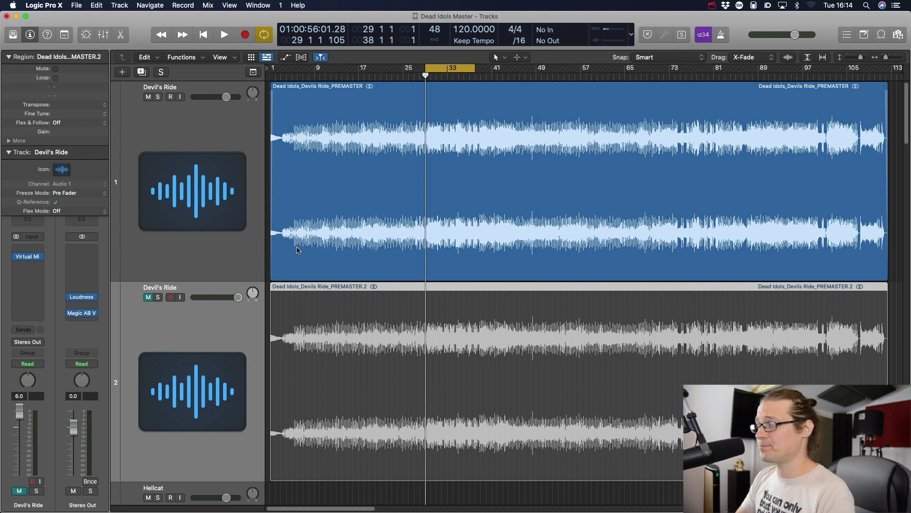
Step: Inspect the Virtual Mix Rack on the second Devil's Ride track, toggling the Hollywood and New York modules and checking the Trimmer's gain
{"action": "mouse_move", "coordinate": [27, 260]}
{"action": "left_click", "coordinate": [29, 256]}
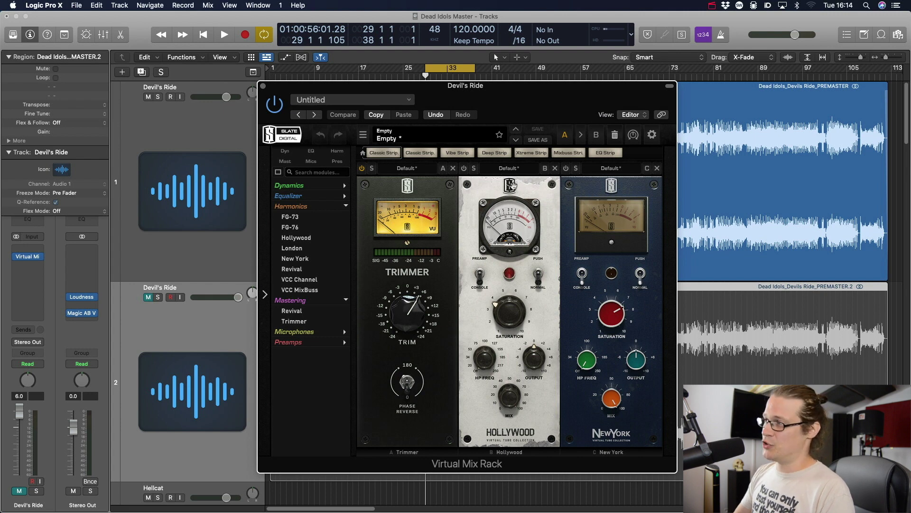
{"action": "left_click", "coordinate": [464, 169]}
{"action": "left_click", "coordinate": [464, 169]}
{"action": "left_click", "coordinate": [566, 169]}
{"action": "left_click", "coordinate": [567, 169]}
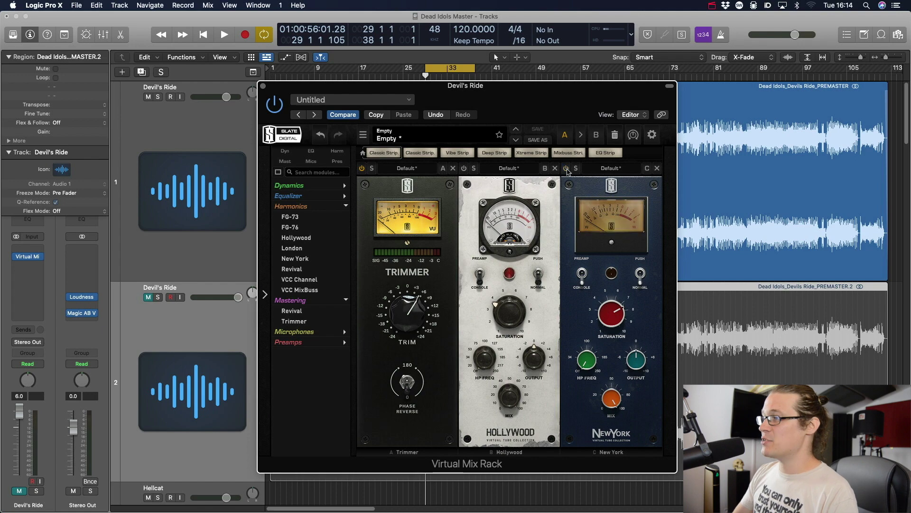
{"action": "mouse_move", "coordinate": [411, 304]}
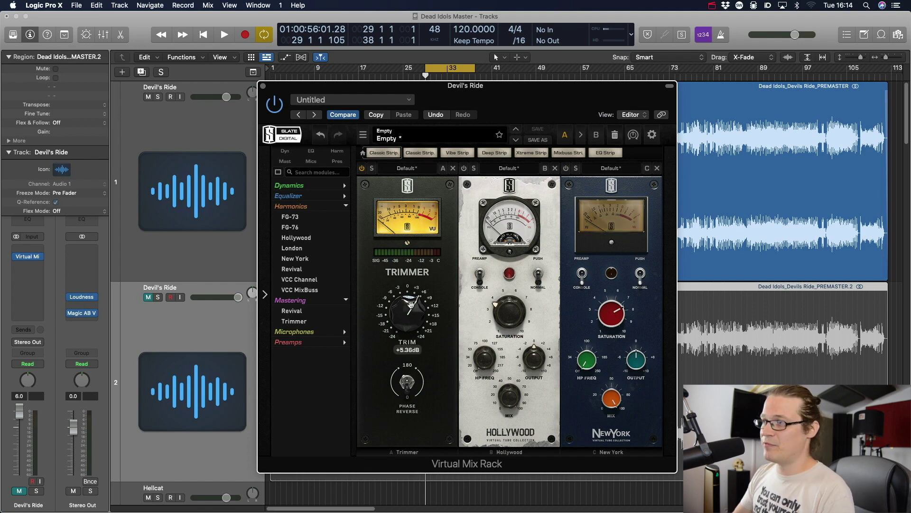
{"action": "left_click", "coordinate": [263, 86]}
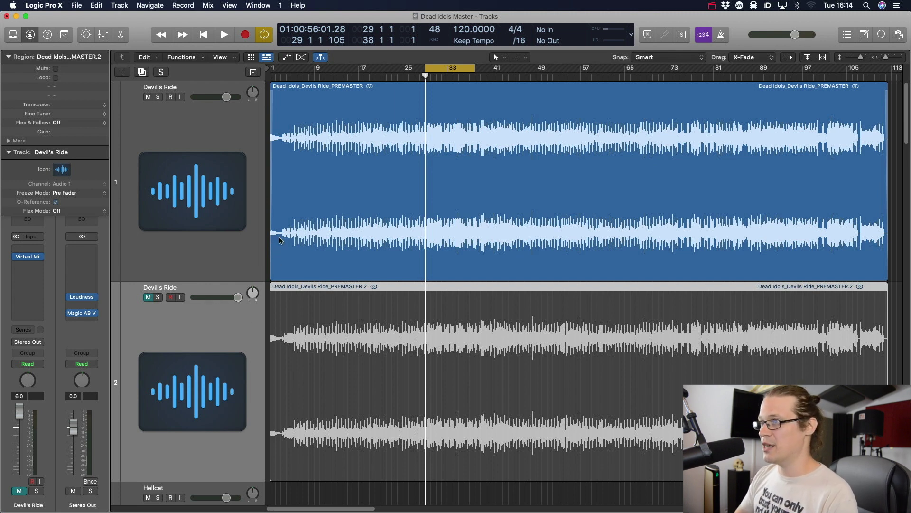
Step: In the first Devil's Ride track's Virtual Mix Rack, bypass FG-Bomber, AirEQ Earth, Hollywood, New York and AirEQ Air, keeping only Trimmer active
{"action": "left_click", "coordinate": [225, 273]}
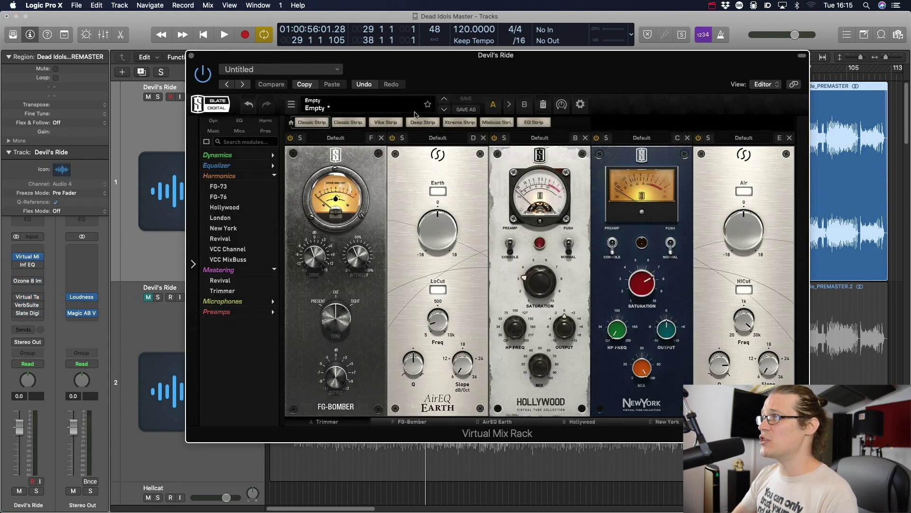
{"action": "left_click", "coordinate": [28, 256]}
{"action": "left_click", "coordinate": [392, 138]}
{"action": "left_click", "coordinate": [494, 137]}
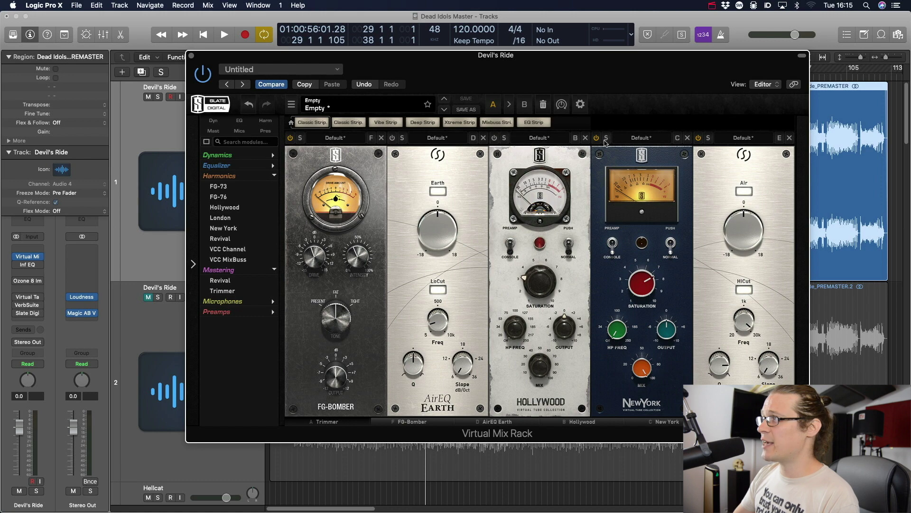
{"action": "left_click", "coordinate": [596, 138]}
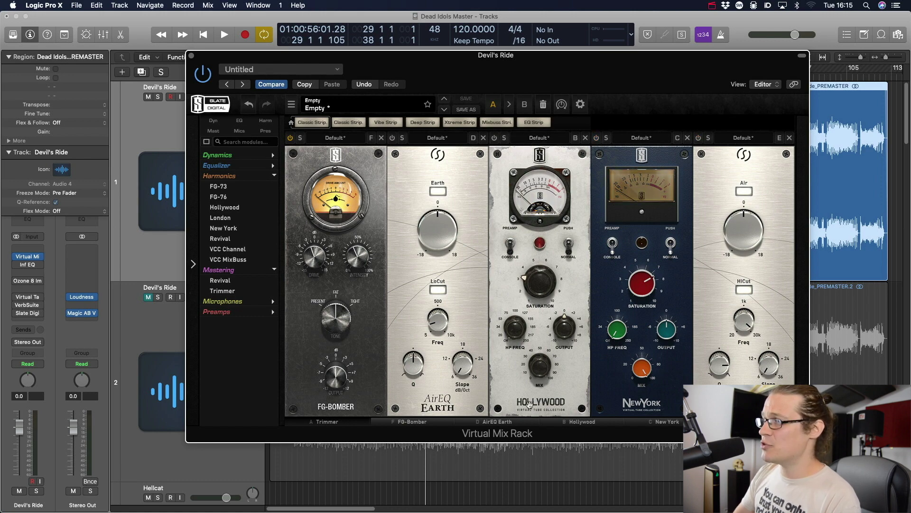
{"action": "left_click", "coordinate": [290, 139]}
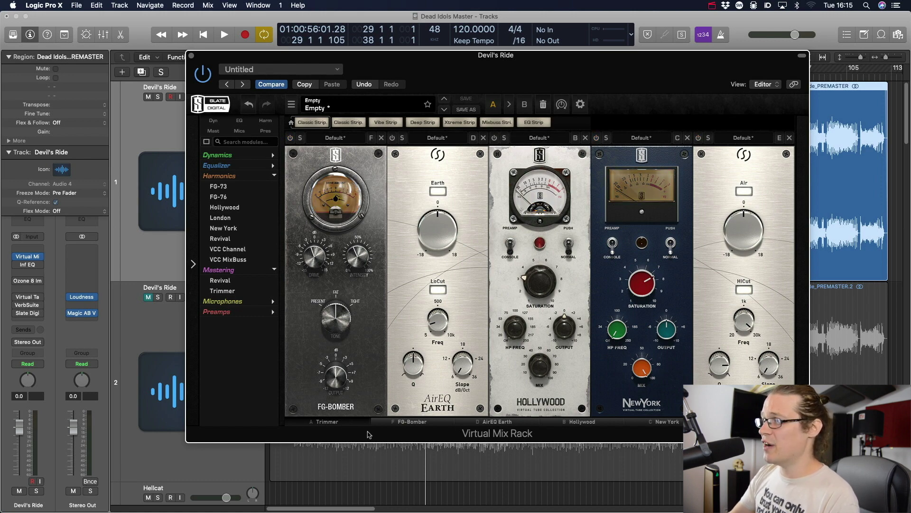
{"action": "left_click", "coordinate": [353, 422]}
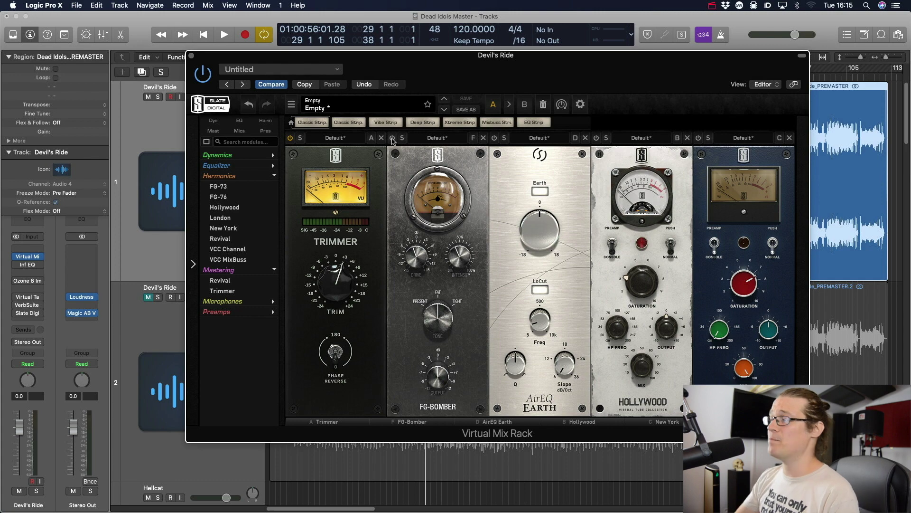
Step: Start playback and audition the FG-Bomber and AirEQ Earth modules by toggling their bypass, leaving both enabled
{"action": "key", "text": "space"}
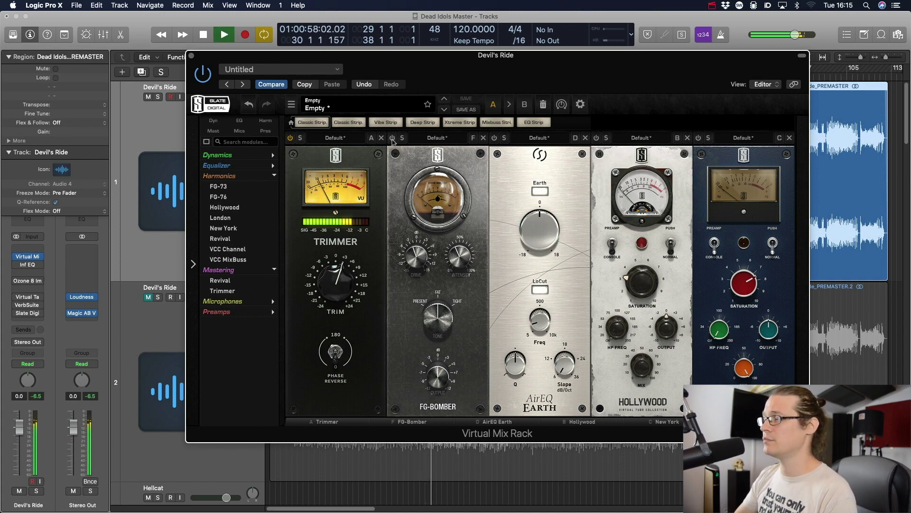
{"action": "left_click", "coordinate": [392, 138]}
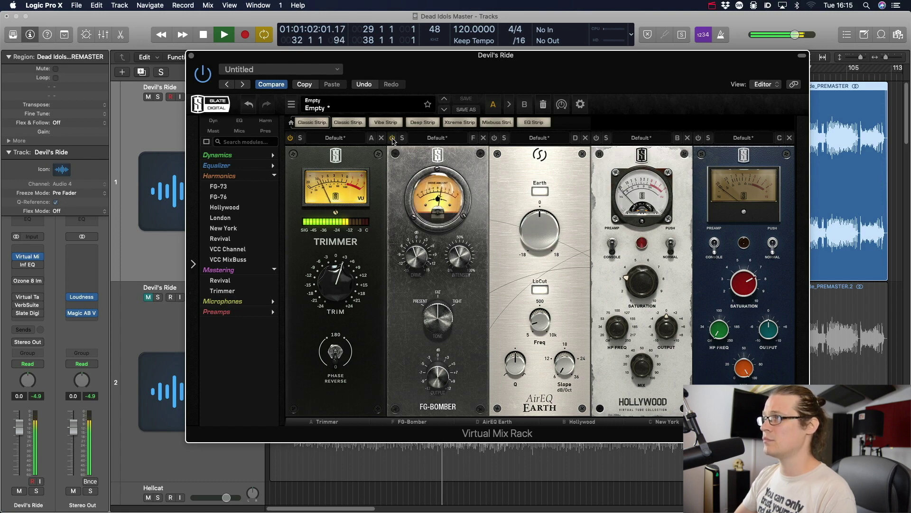
{"action": "left_click", "coordinate": [392, 138]}
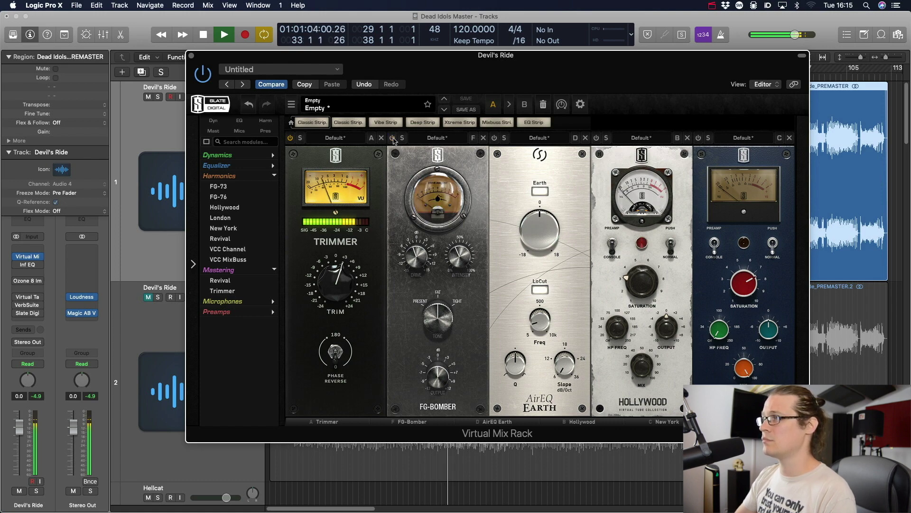
{"action": "left_click", "coordinate": [393, 138]}
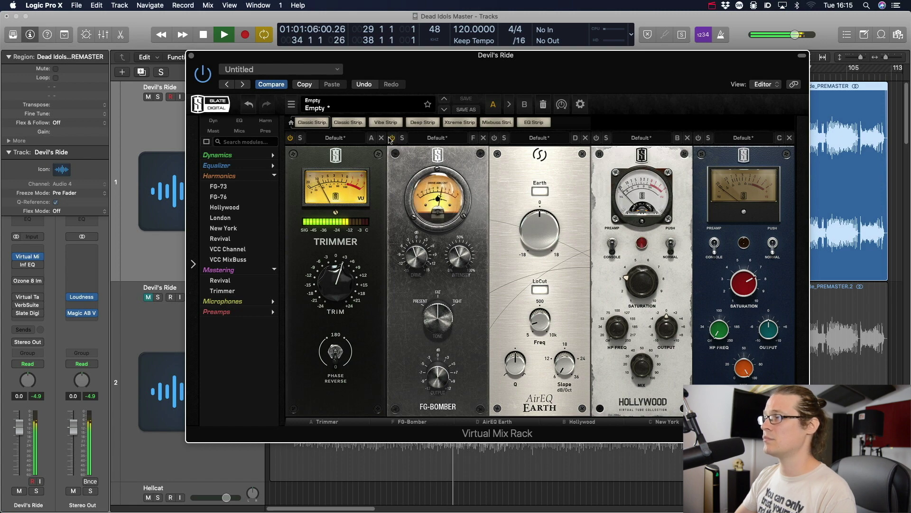
{"action": "left_click", "coordinate": [495, 138]}
{"action": "left_click", "coordinate": [495, 138]}
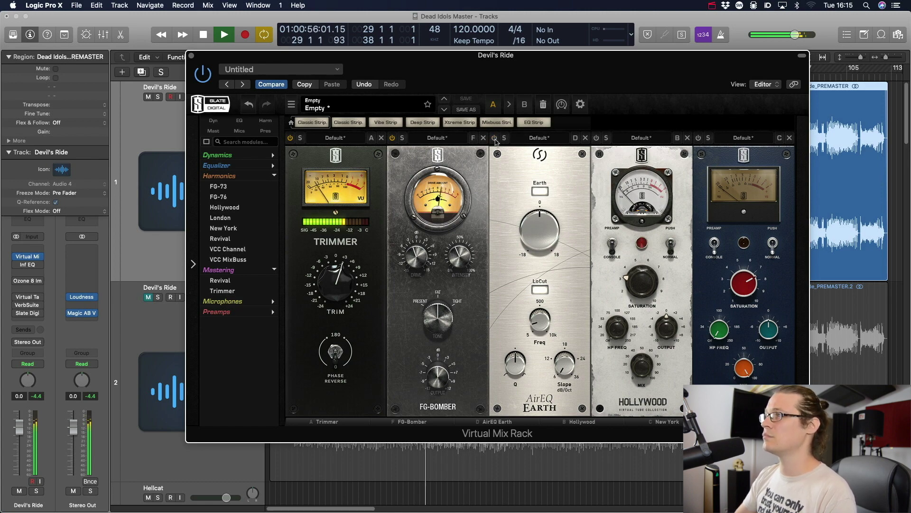
Step: Re-enable the Hollywood, New York and AirEQ Air modules while listening to each one's effect, and stop playback
{"action": "left_click", "coordinate": [597, 139]}
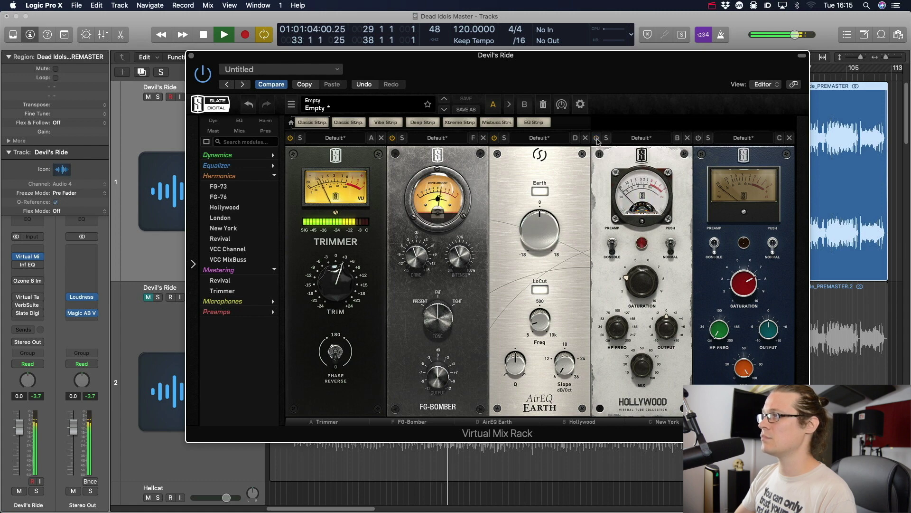
{"action": "left_click", "coordinate": [699, 139]}
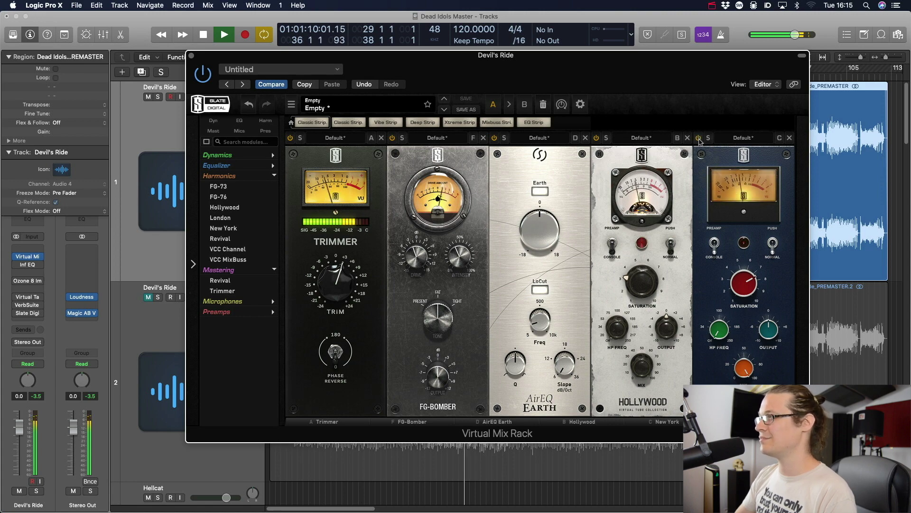
{"action": "left_click", "coordinate": [699, 138]}
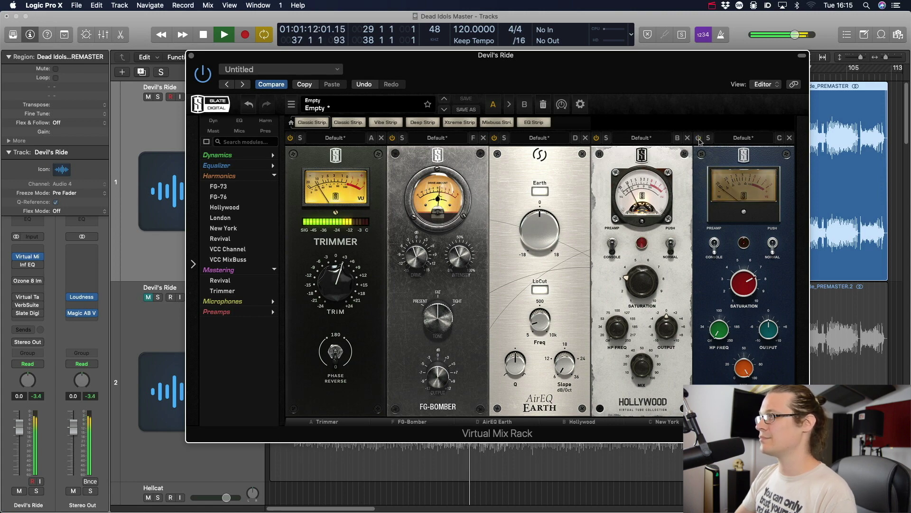
{"action": "left_click", "coordinate": [699, 138]}
{"action": "scroll", "coordinate": [707, 155], "scroll_direction": "right", "scroll_amount": 2}
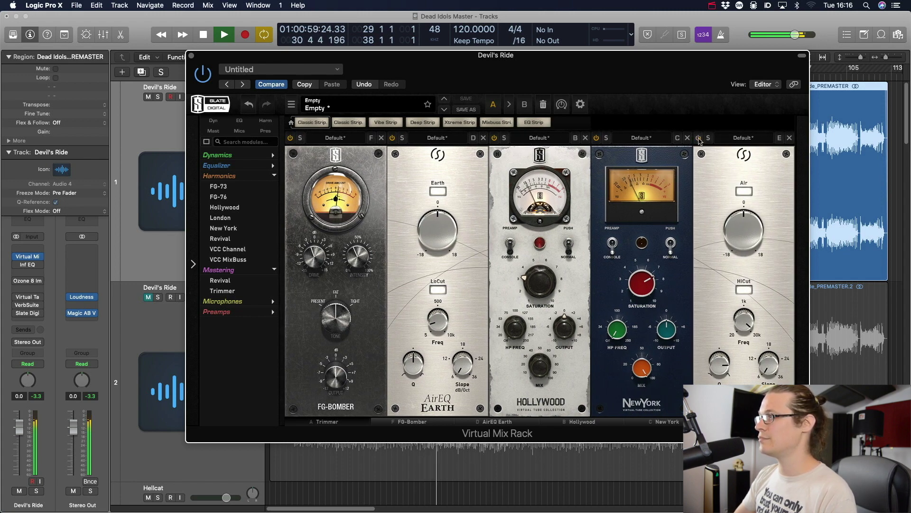
{"action": "key", "text": "space"}
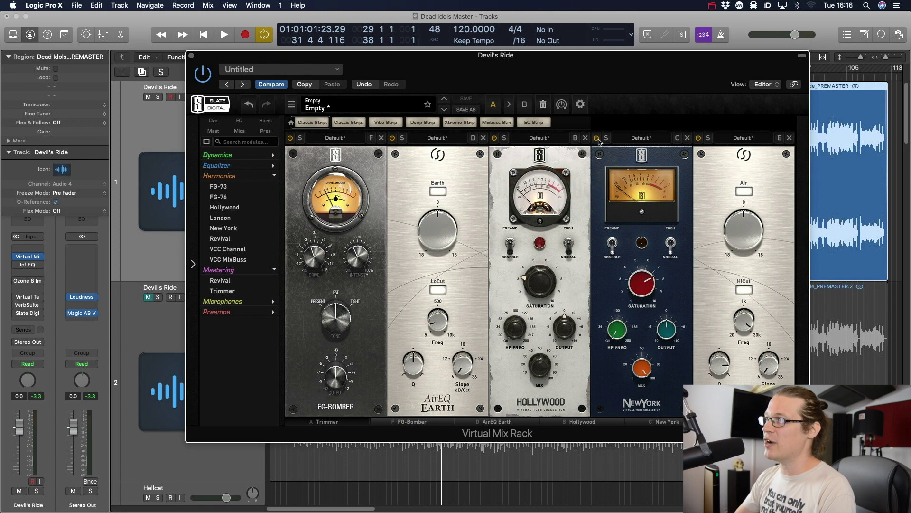
Step: Audition the New York module by toggling its bypass during playback, leave it enabled, and listen to the complete Virtual Mix Rack before stopping
{"action": "key", "text": "space"}
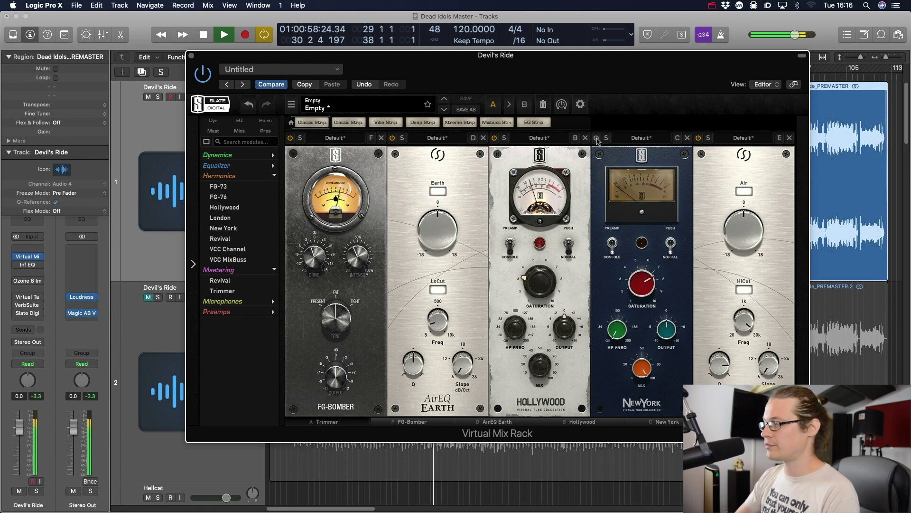
{"action": "left_click", "coordinate": [597, 139]}
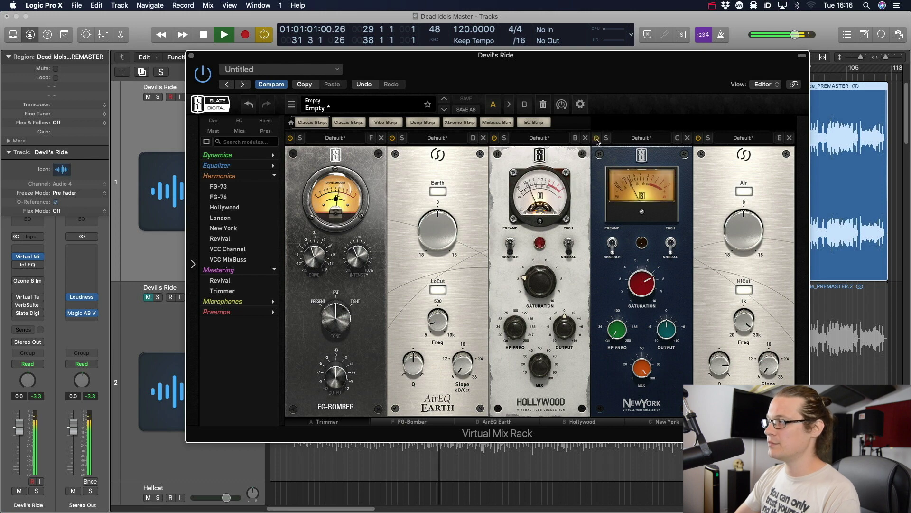
{"action": "key", "text": "space"}
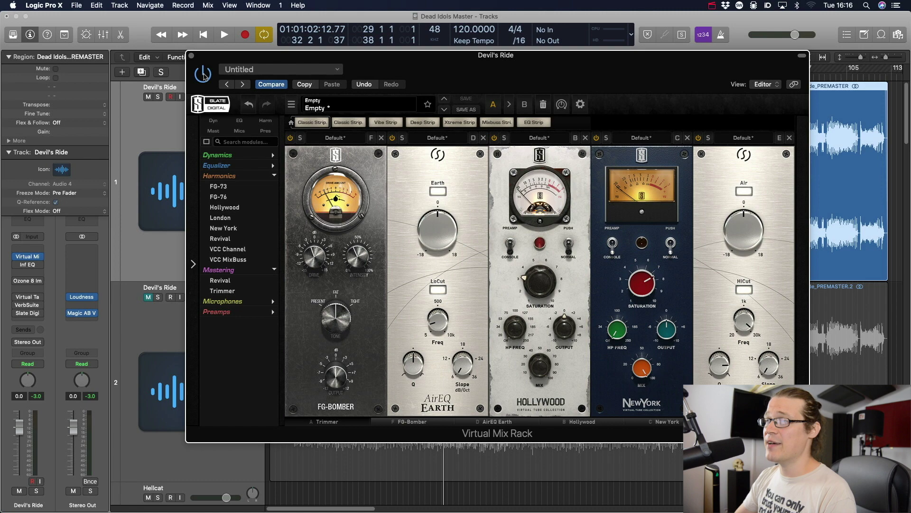
{"action": "key", "text": "space"}
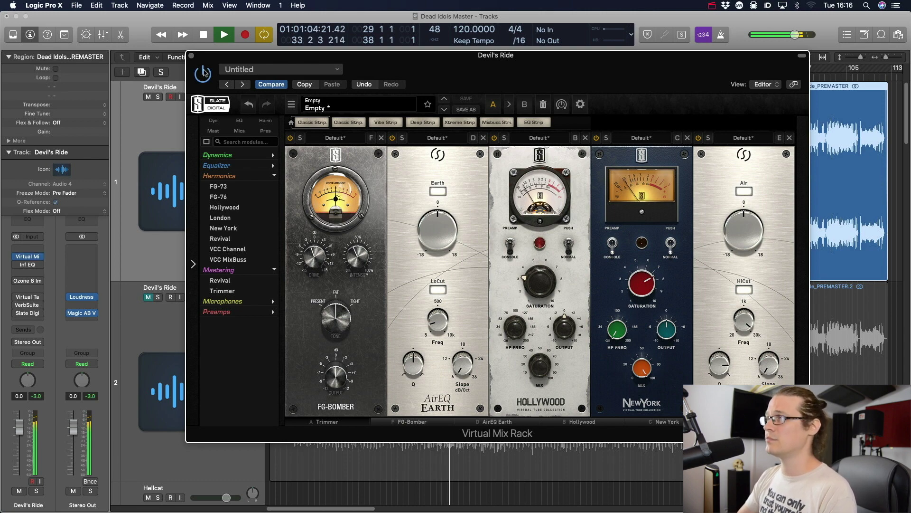
{"action": "key", "text": "space"}
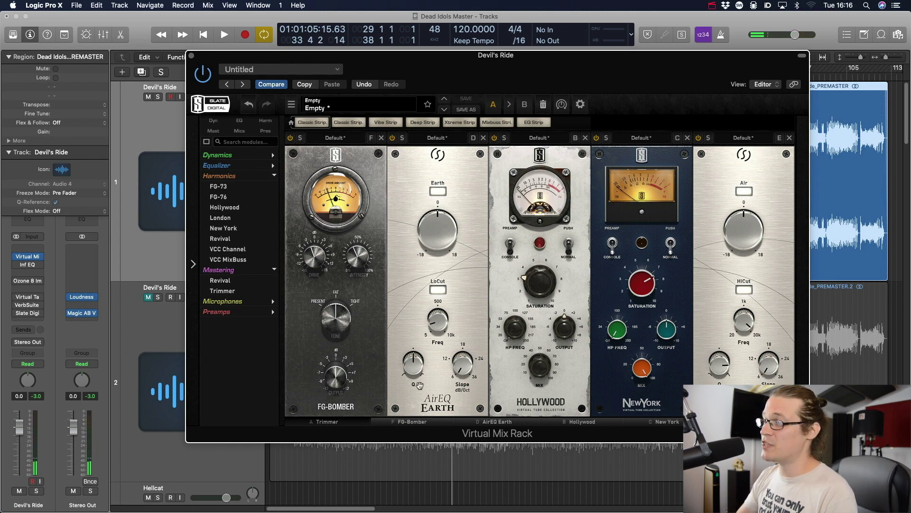
Step: Bring the Trimmer module into view in the rack, close the Virtual Mix Rack, and open the first Devil's Ride track's Inf EQ
{"action": "left_click", "coordinate": [351, 424]}
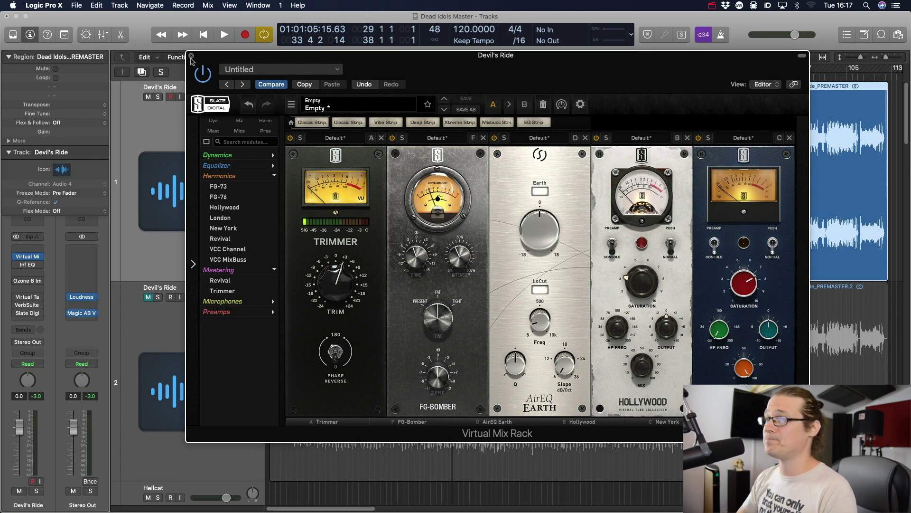
{"action": "left_click", "coordinate": [191, 56]}
{"action": "mouse_move", "coordinate": [29, 270]}
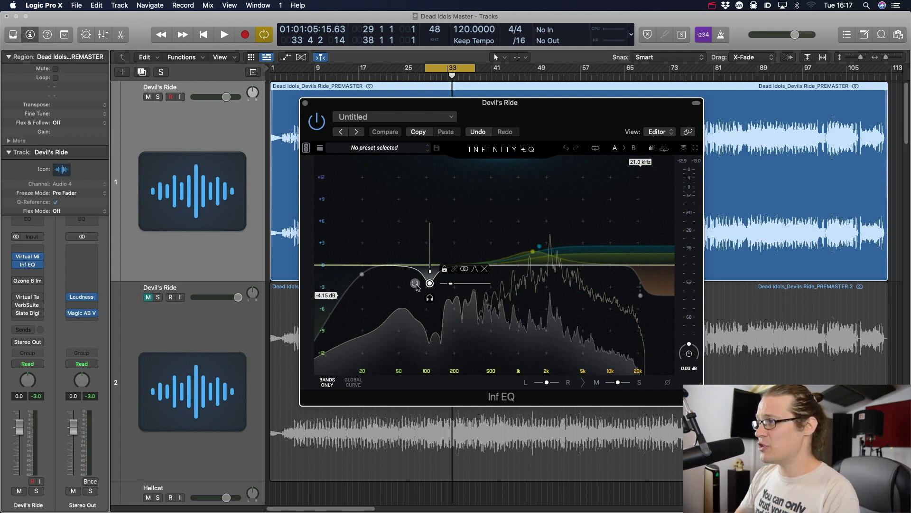
Step: Bypass the Infinity EQ's 108 Hz cut, 1.42 kHz boost and 1.67 kHz shelf, leaving the low-cut and high-end bands active
{"action": "left_click", "coordinate": [415, 283]}
{"action": "left_click", "coordinate": [533, 251]}
{"action": "left_click", "coordinate": [519, 252]}
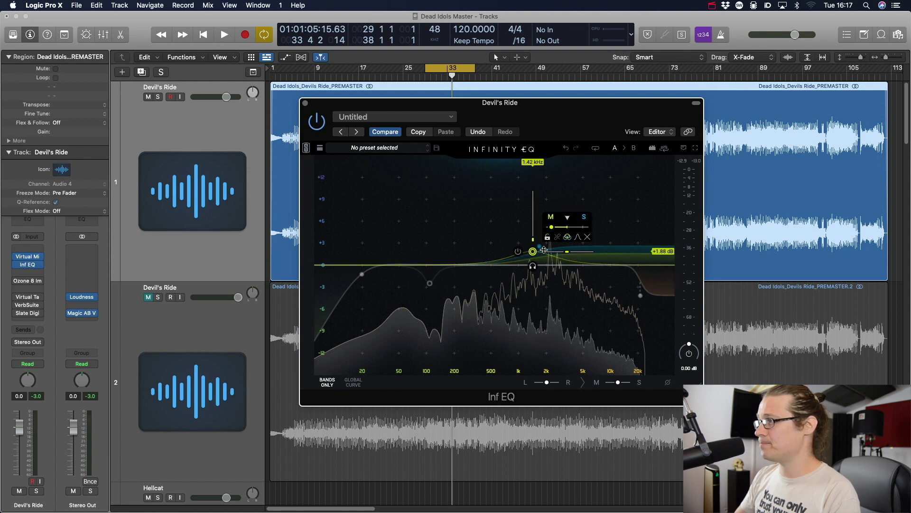
{"action": "left_click", "coordinate": [640, 295]}
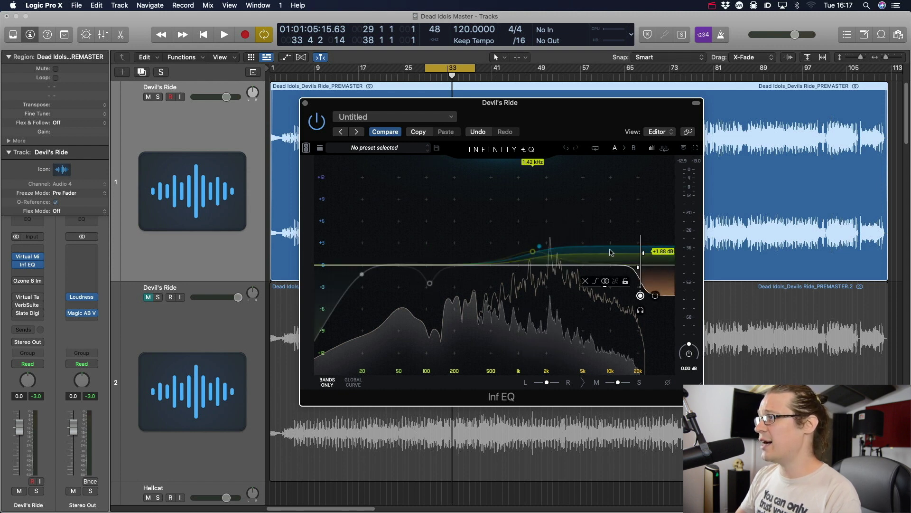
{"action": "left_click", "coordinate": [539, 246]}
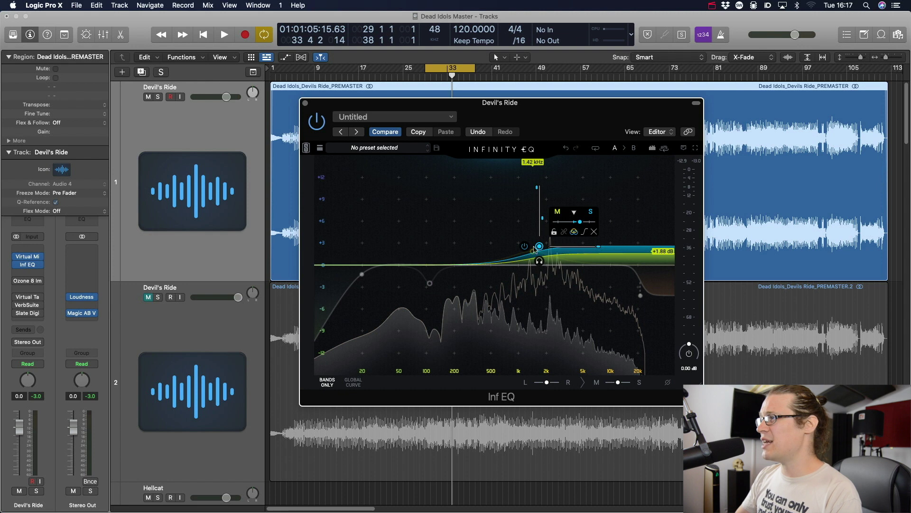
{"action": "left_click", "coordinate": [525, 246]}
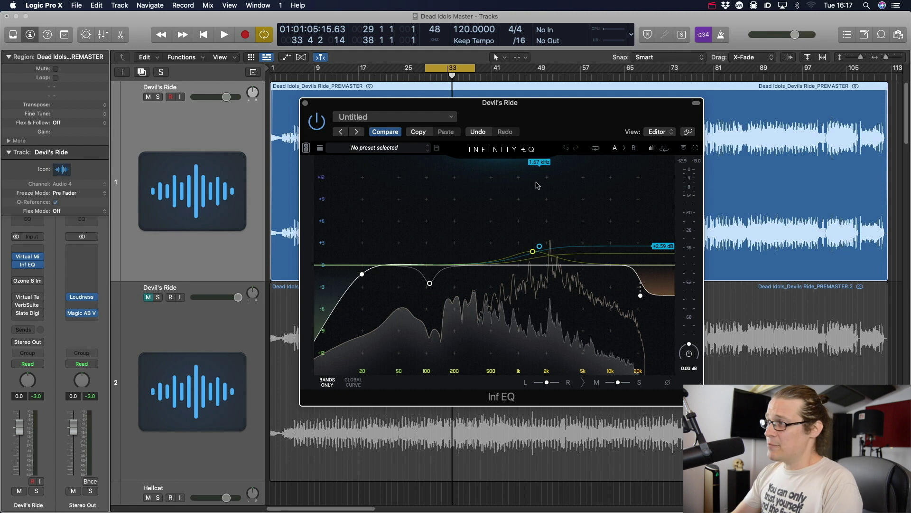
Step: Audition the 108 Hz cut by toggling its bypass during playback, leave the band enabled, and stop playback
{"action": "left_click", "coordinate": [533, 252]}
{"action": "left_click", "coordinate": [429, 283]}
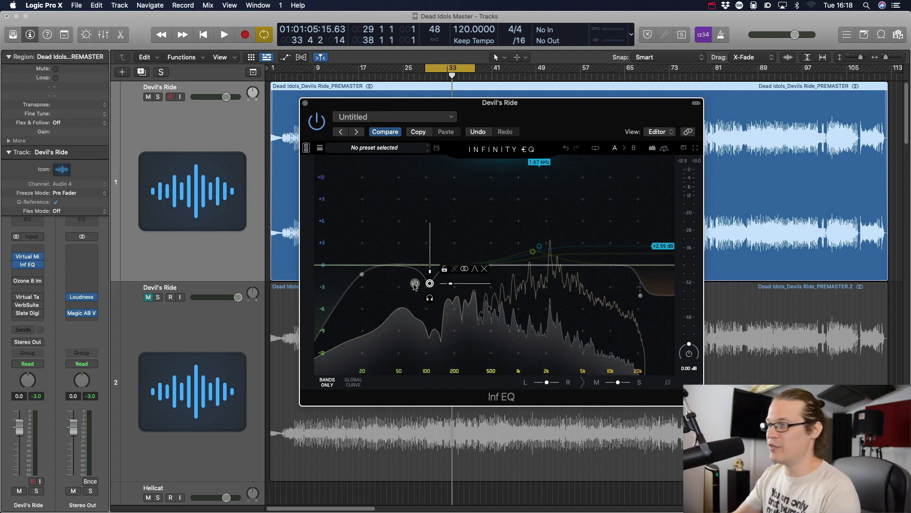
{"action": "key", "text": "space"}
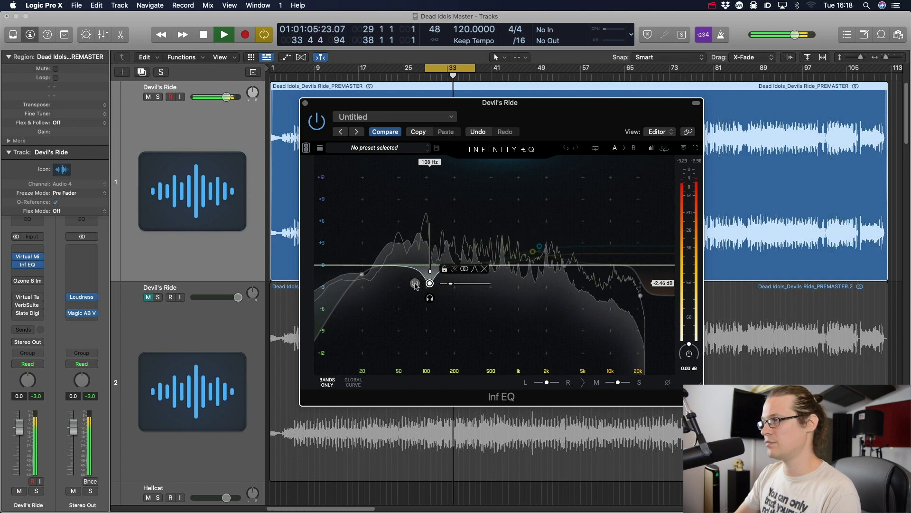
{"action": "left_click", "coordinate": [415, 284]}
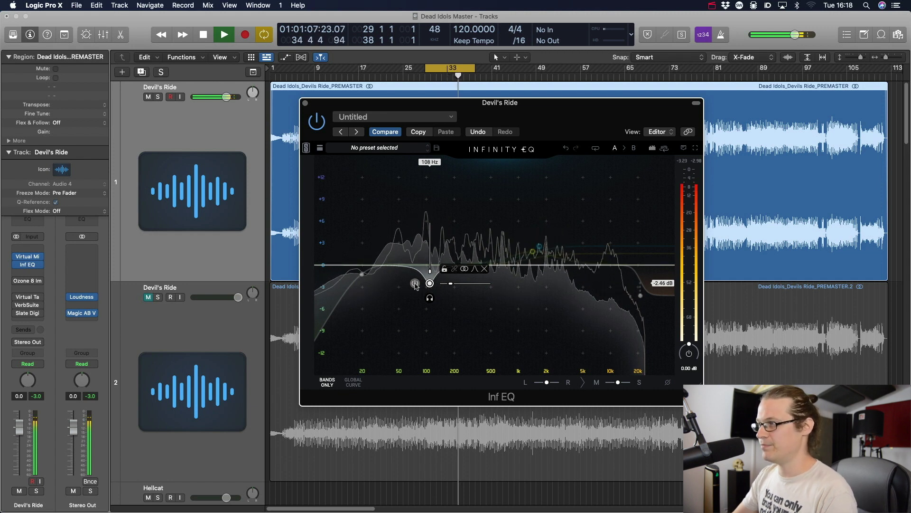
{"action": "key", "text": "space"}
Step: Audition the 1.42 kHz boost by toggling its bypass during playback, and leave the band enabled
{"action": "left_click", "coordinate": [532, 252]}
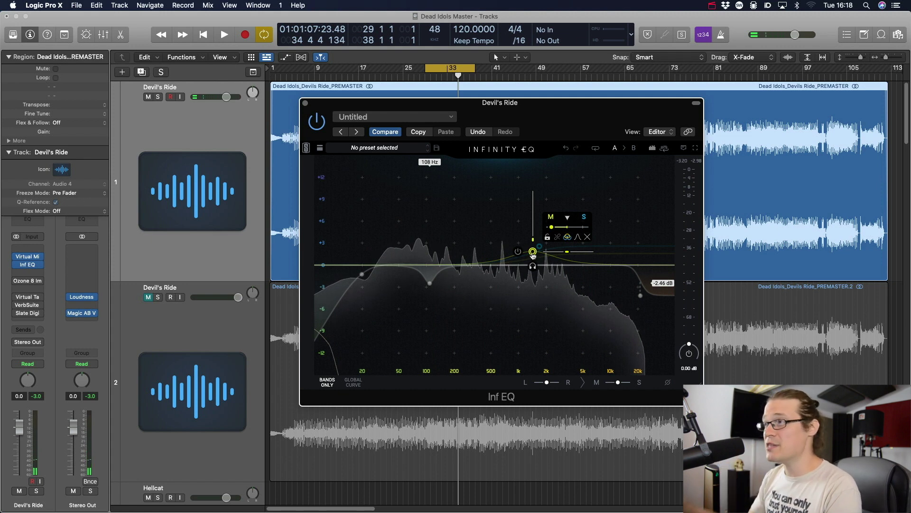
{"action": "key", "text": "space"}
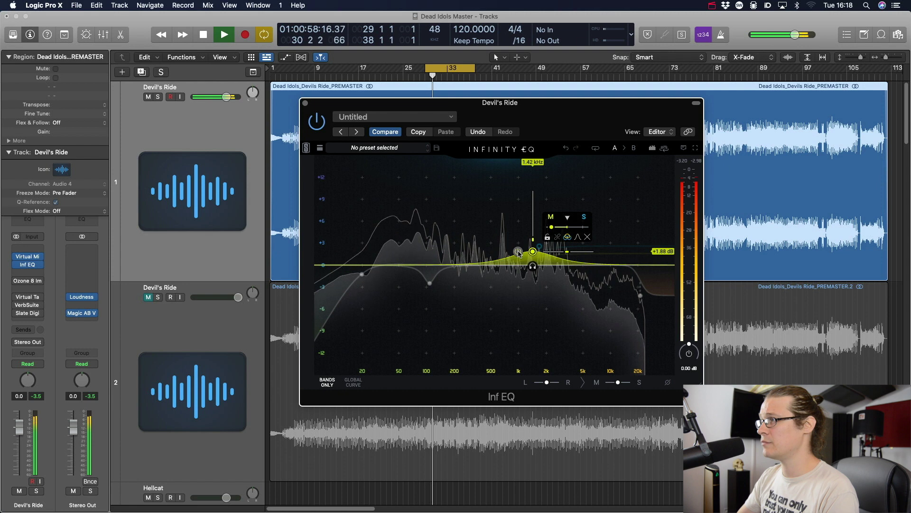
{"action": "left_click", "coordinate": [518, 252]}
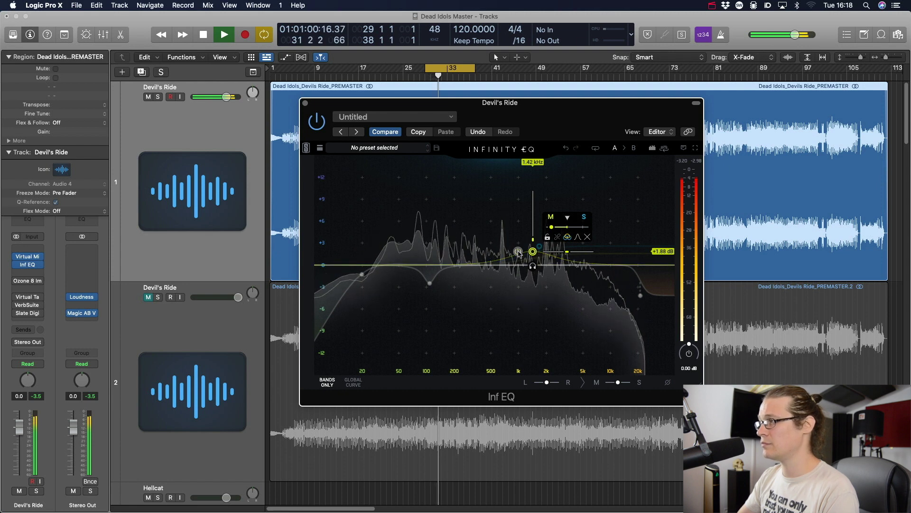
{"action": "left_click", "coordinate": [518, 252]}
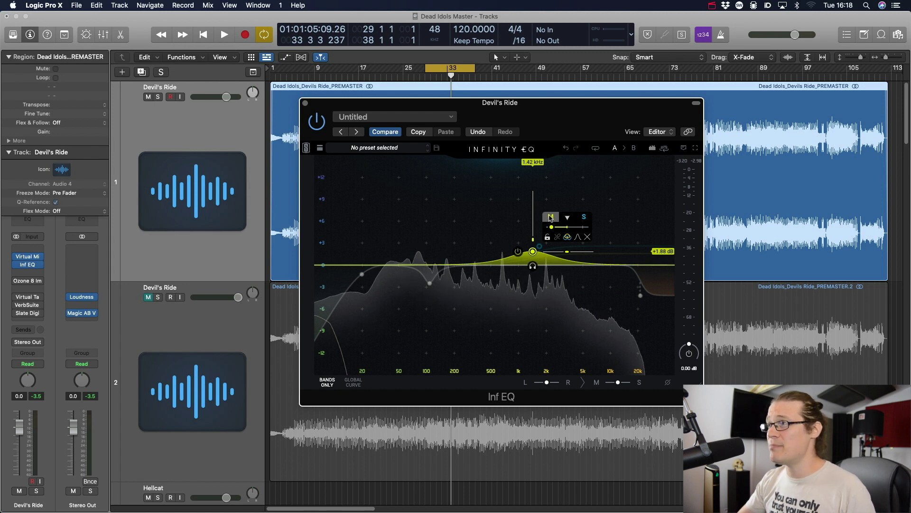
Step: Check the 1.42 kHz band's mid-side balance, audition the band with its solo during playback, and stop playback
{"action": "left_click_drag", "start_coordinate": [552, 227], "coordinate": [552, 228]}
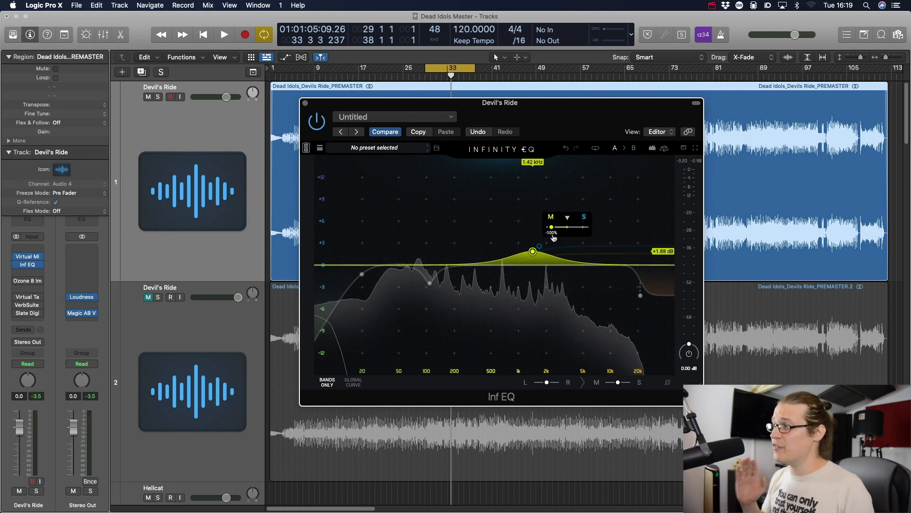
{"action": "mouse_move", "coordinate": [534, 253]}
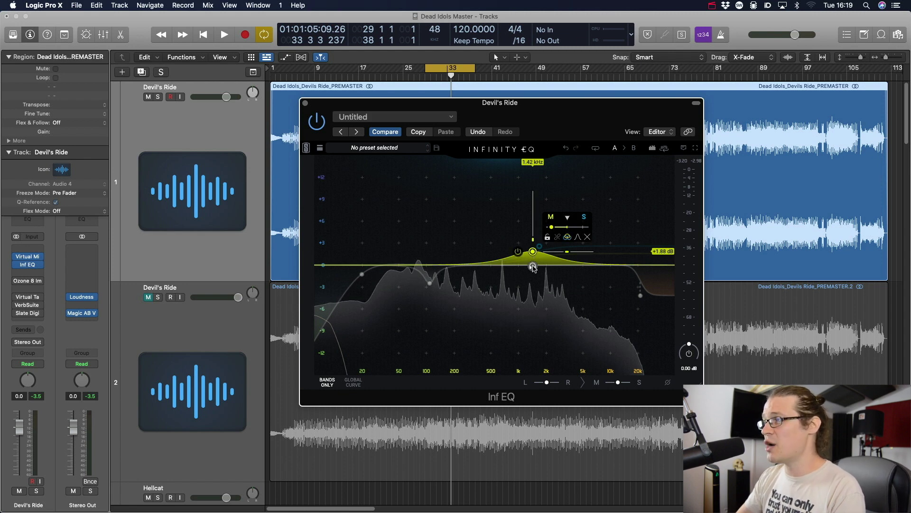
{"action": "left_click", "coordinate": [533, 267]}
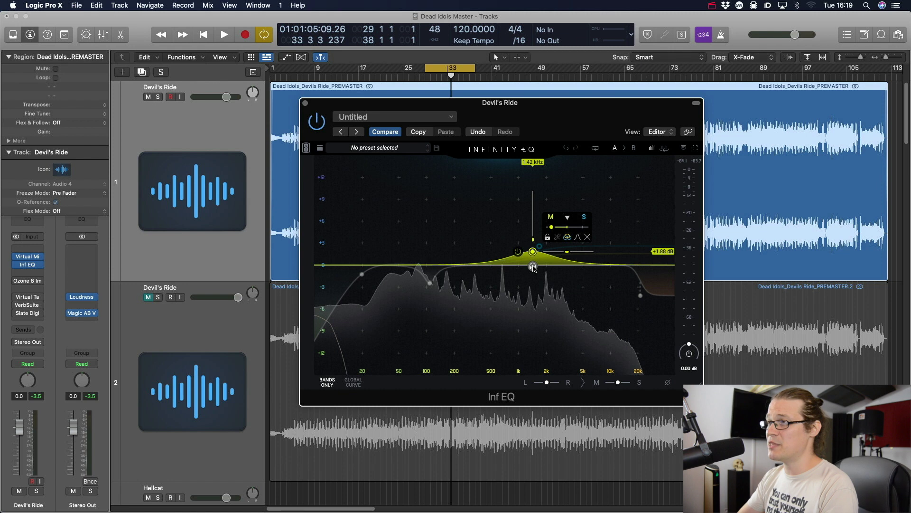
{"action": "key", "text": "space"}
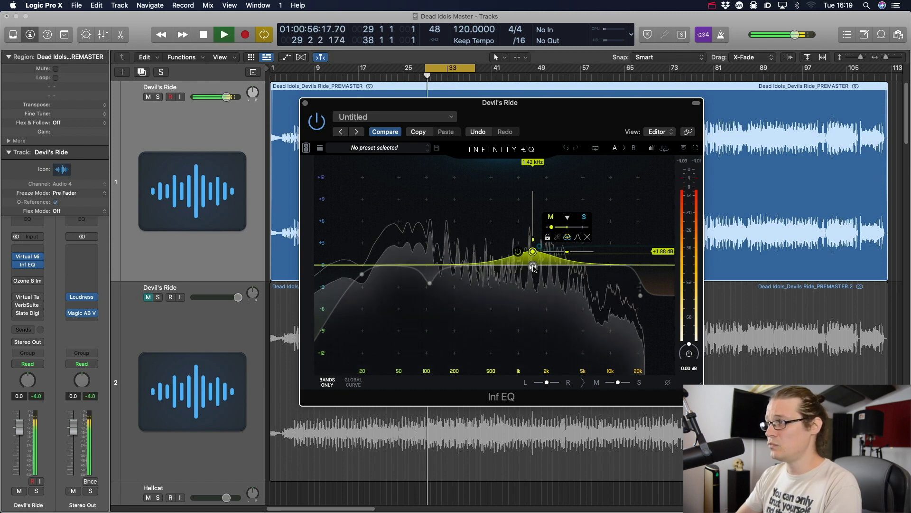
{"action": "left_click", "coordinate": [533, 267]}
{"action": "mouse_move", "coordinate": [533, 266]}
{"action": "left_mouse_down"}
{"action": "mouse_move", "coordinate": [546, 267]}
{"action": "mouse_move", "coordinate": [533, 267]}
{"action": "left_mouse_up"}
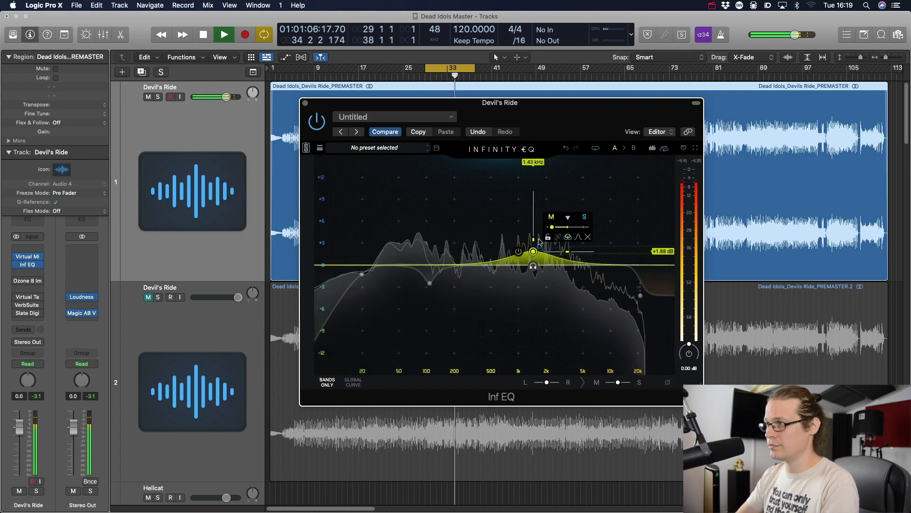
{"action": "key", "text": "space"}
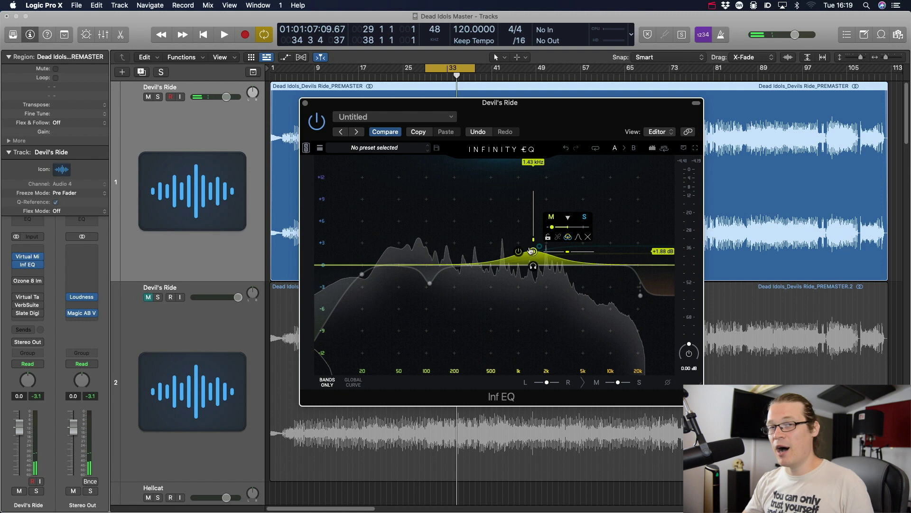
Step: Re-enable the 1.67 kHz shelf band and check its mid-side balance
{"action": "left_click", "coordinate": [541, 248]}
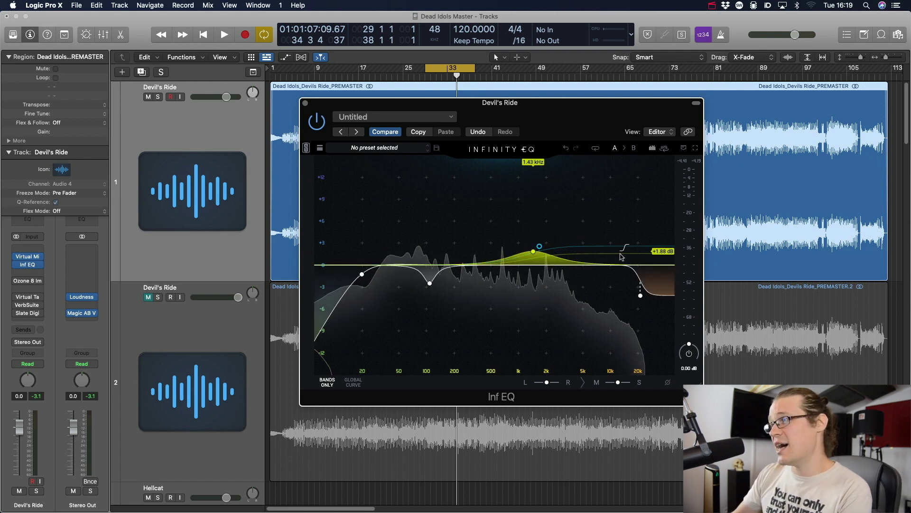
{"action": "mouse_move", "coordinate": [541, 248]}
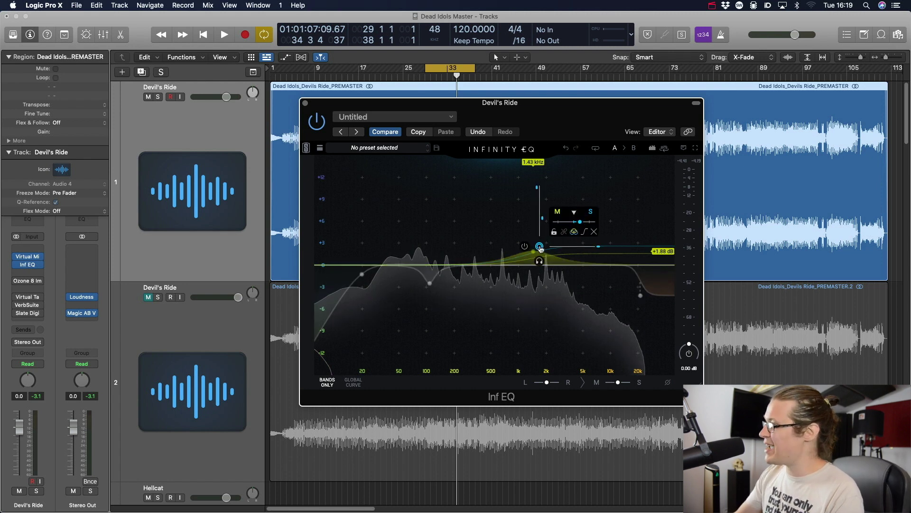
{"action": "left_click", "coordinate": [539, 246]}
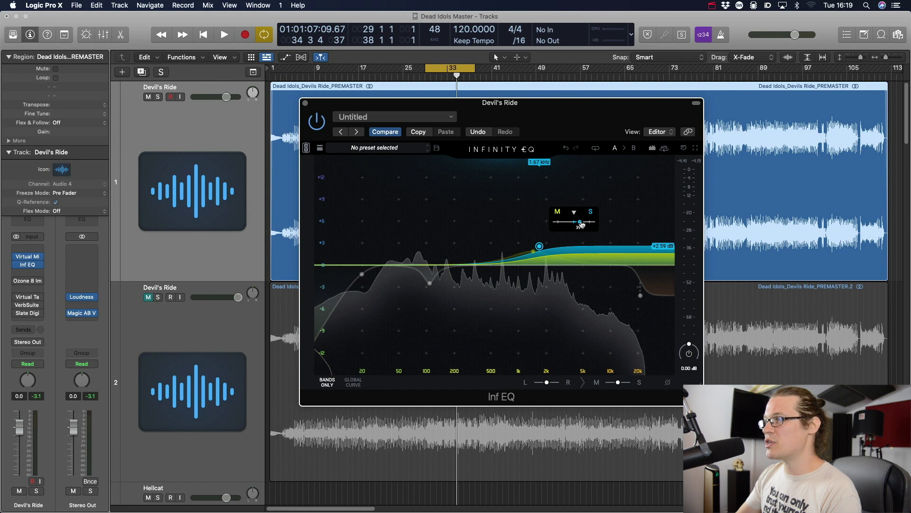
{"action": "mouse_move", "coordinate": [541, 247]}
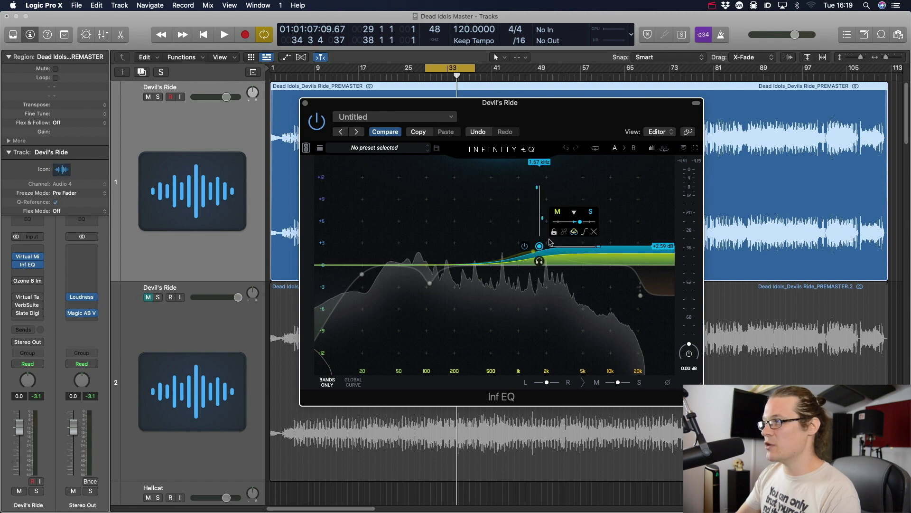
Step: Audition the 1.67 kHz shelf by toggling its solo on and off during playback, and stop with the solo off
{"action": "key", "text": "space"}
{"action": "left_click", "coordinate": [540, 261]}
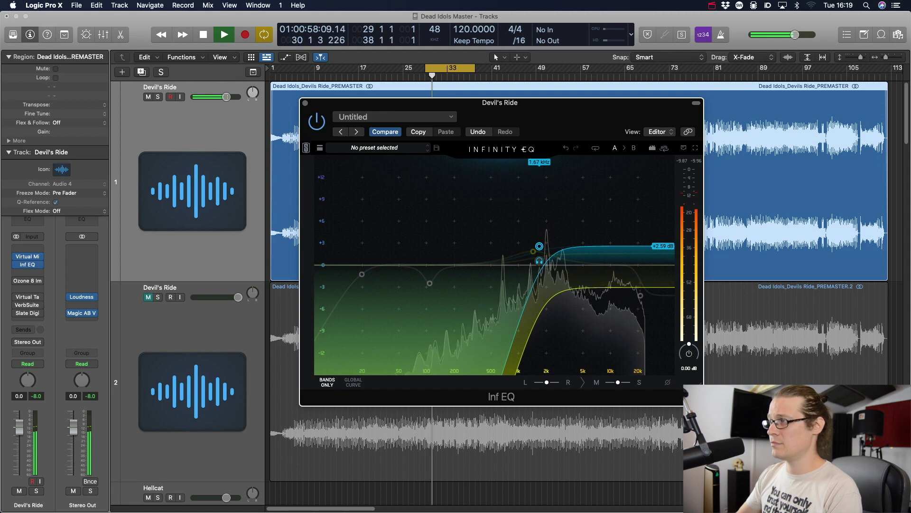
{"action": "left_click", "coordinate": [540, 261]}
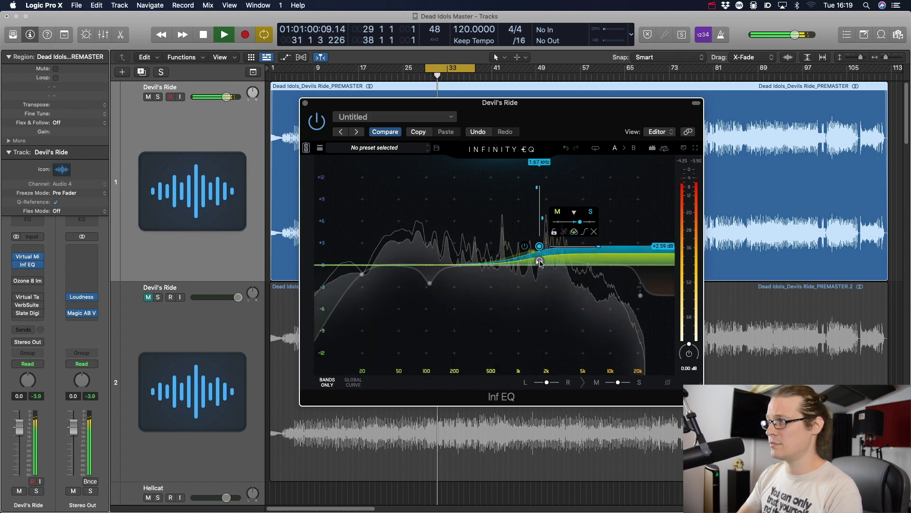
{"action": "left_click", "coordinate": [540, 261]}
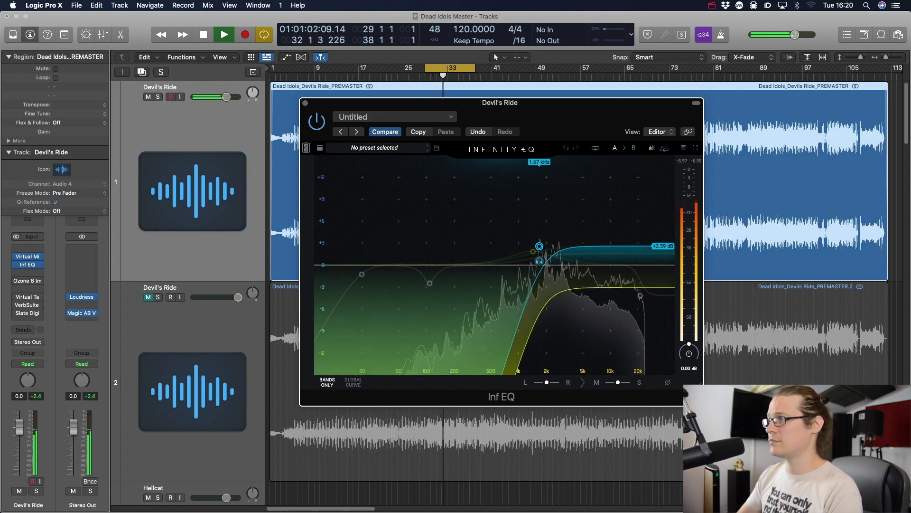
{"action": "left_click", "coordinate": [540, 262]}
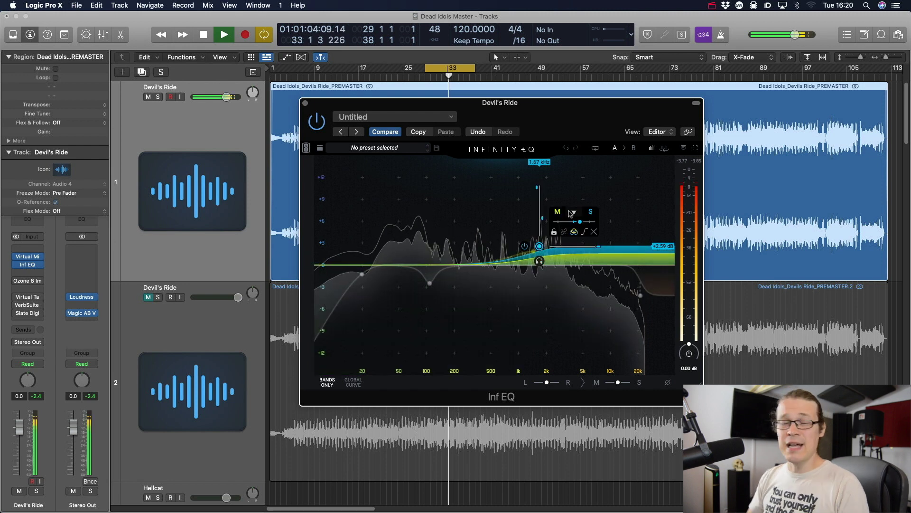
{"action": "key", "text": "space"}
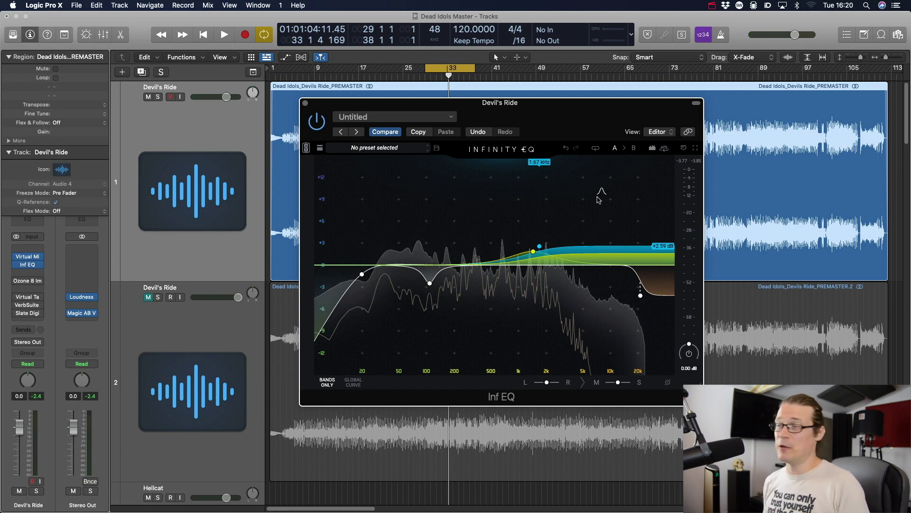
Step: Audition the whole Infinity EQ by toggling its bypass around playback, leave it enabled, and close its window
{"action": "left_click", "coordinate": [317, 123]}
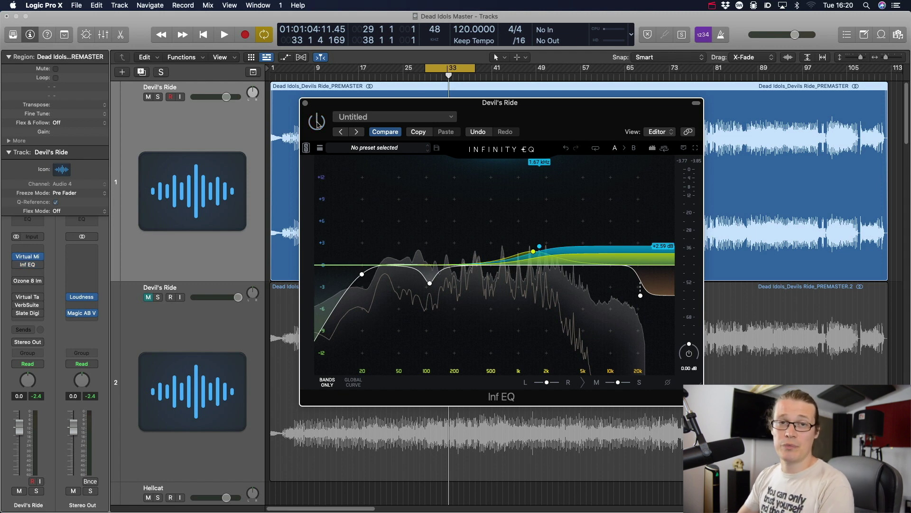
{"action": "key", "text": "space"}
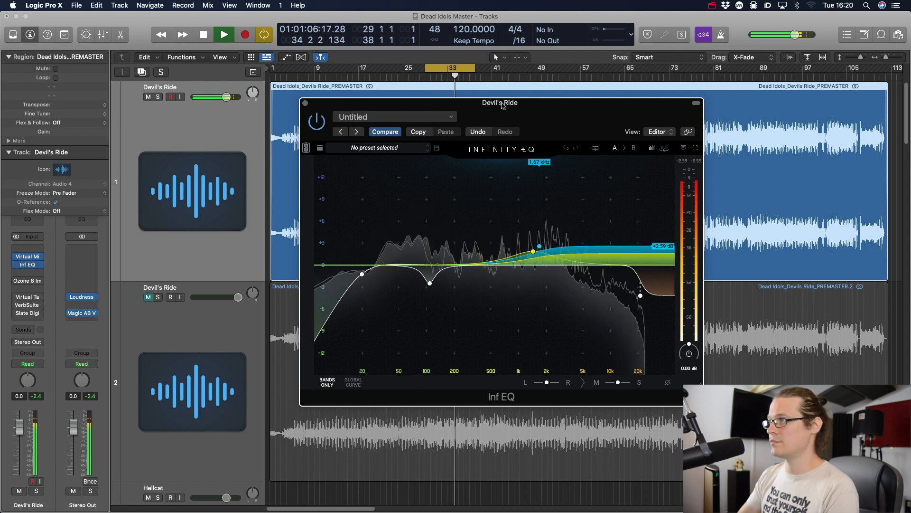
{"action": "key", "text": "space"}
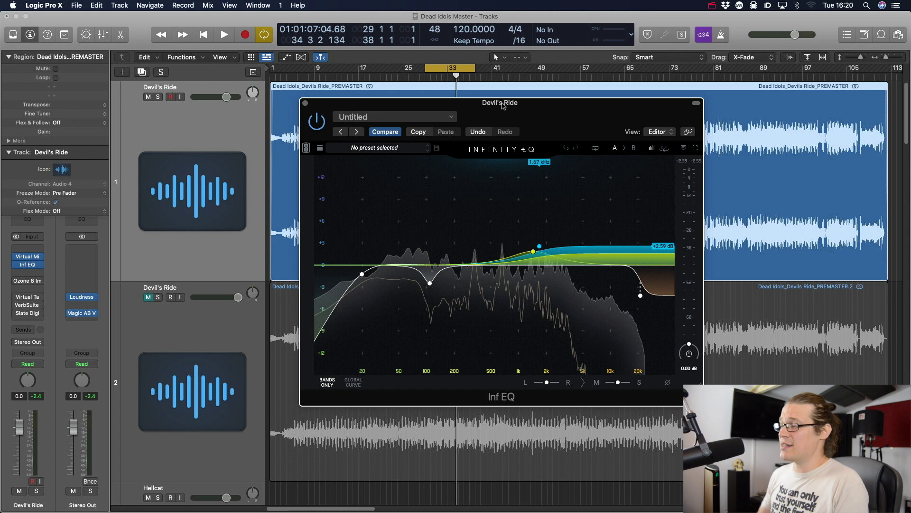
{"action": "left_click", "coordinate": [533, 253]}
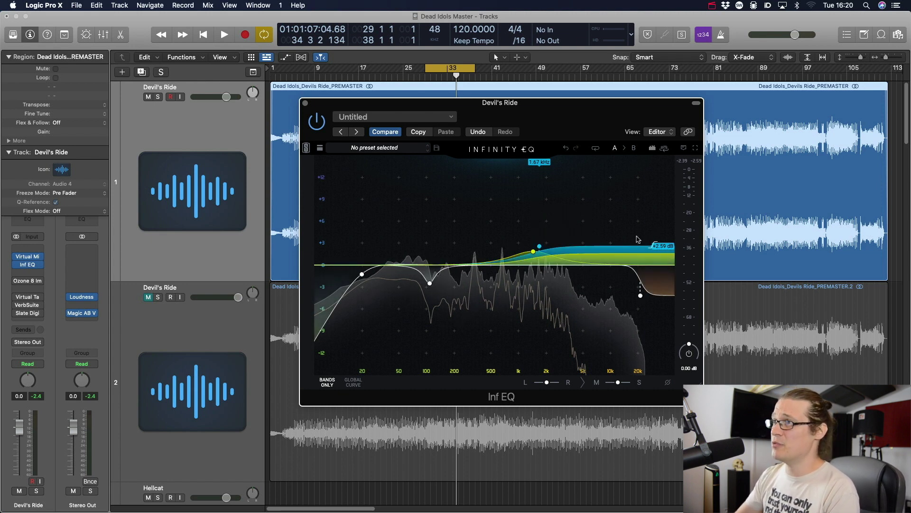
{"action": "left_click", "coordinate": [306, 103]}
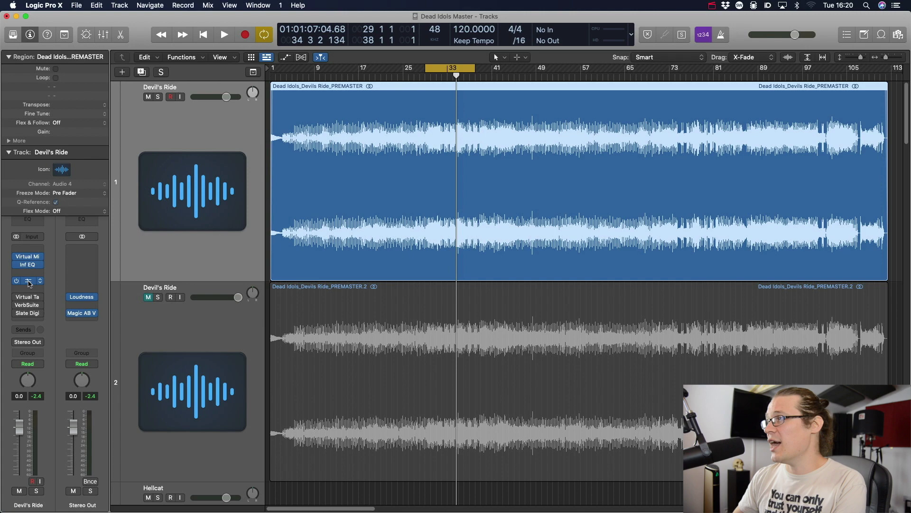
Step: Enable the Ozone 8 Imager on the Devil's Ride track and audition it by toggling its bypass during playback, leaving it active
{"action": "left_click", "coordinate": [28, 280]}
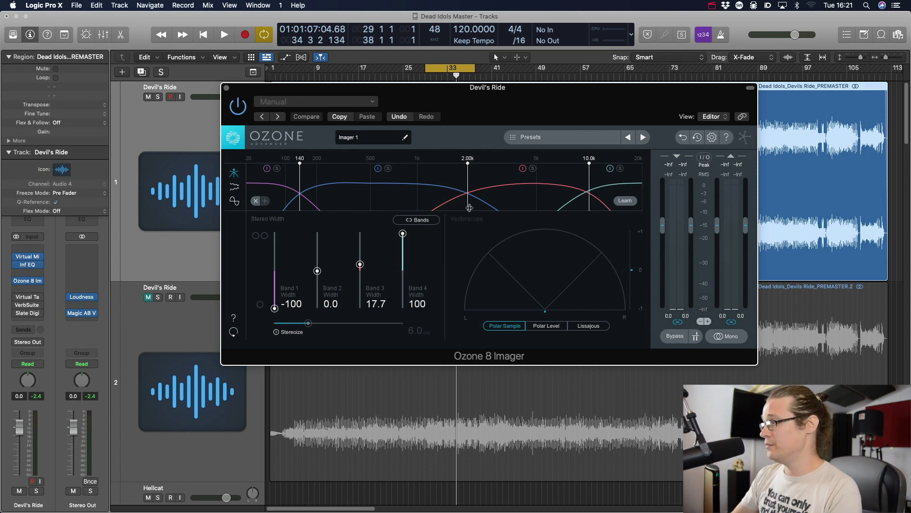
{"action": "left_click", "coordinate": [675, 336]}
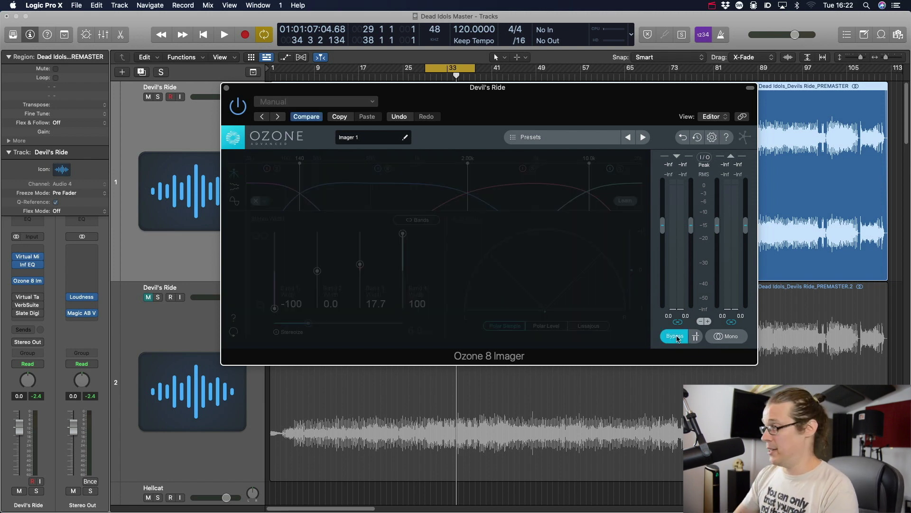
{"action": "key", "text": "space"}
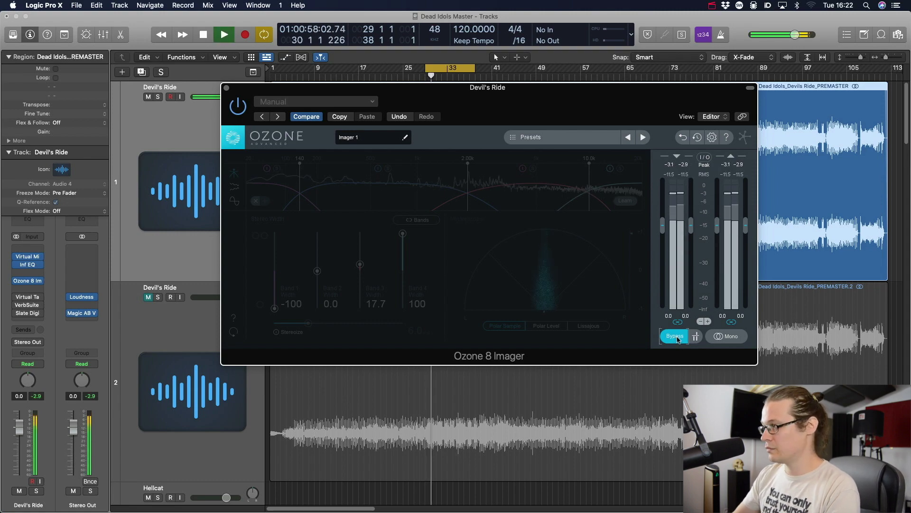
{"action": "left_click", "coordinate": [676, 337]}
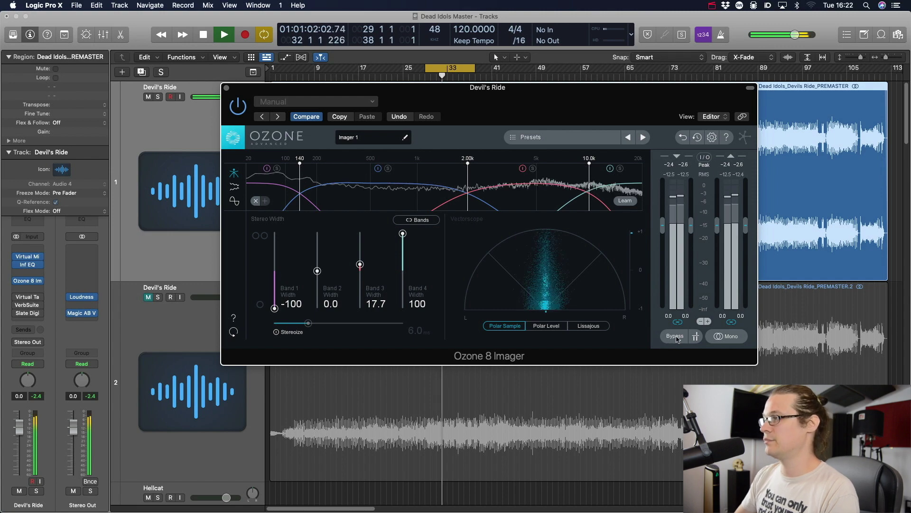
{"action": "left_click", "coordinate": [676, 337]}
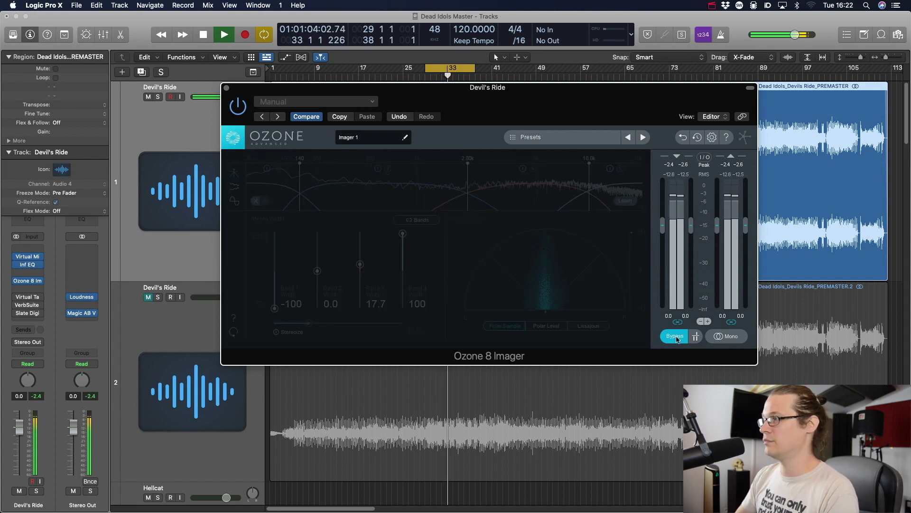
{"action": "left_click", "coordinate": [676, 337]}
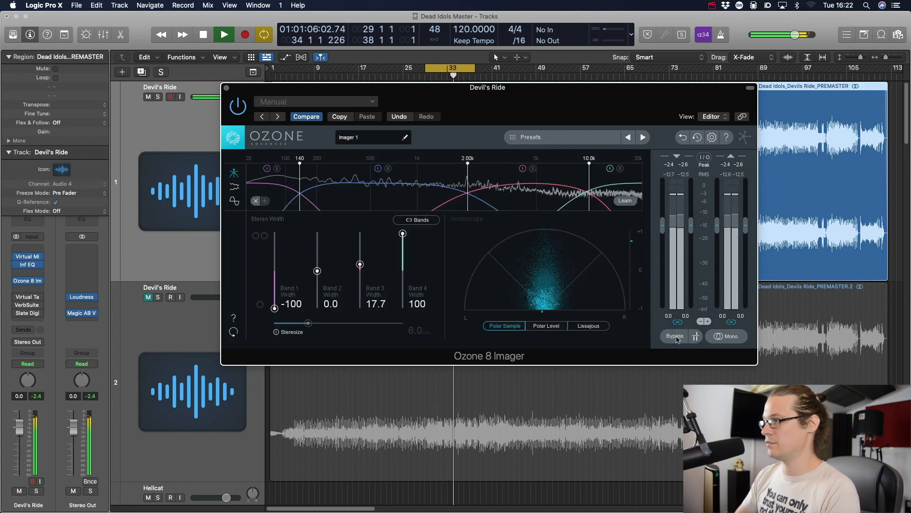
{"action": "left_click", "coordinate": [676, 337]}
{"action": "left_click", "coordinate": [676, 337]}
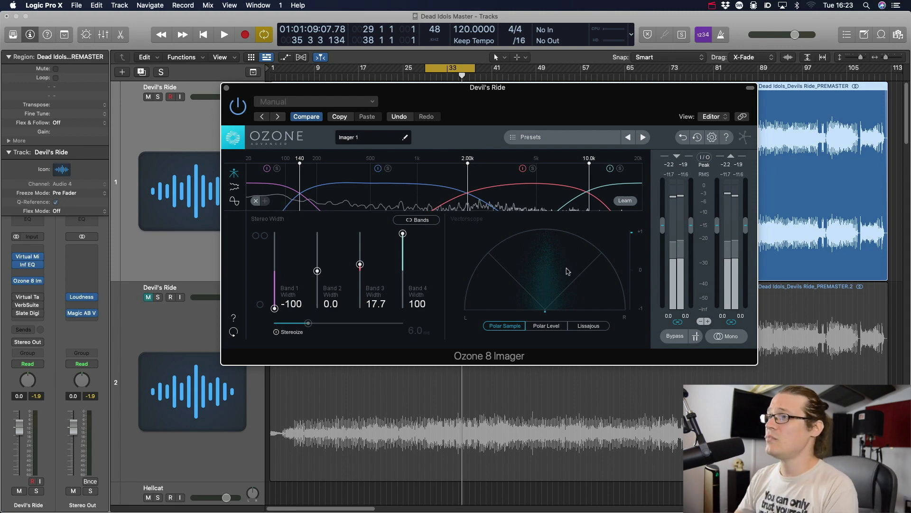
{"action": "left_click", "coordinate": [227, 88]}
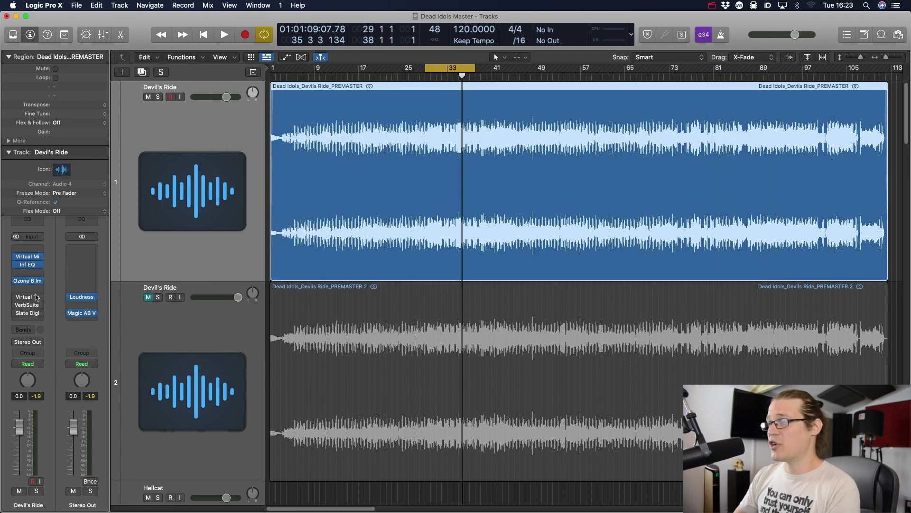
Step: Enable Virtual Tape Machines on the Devil's Ride track and flip its machine type between 2" 16 Track and 1/2" 2 Track
{"action": "left_click", "coordinate": [34, 297]}
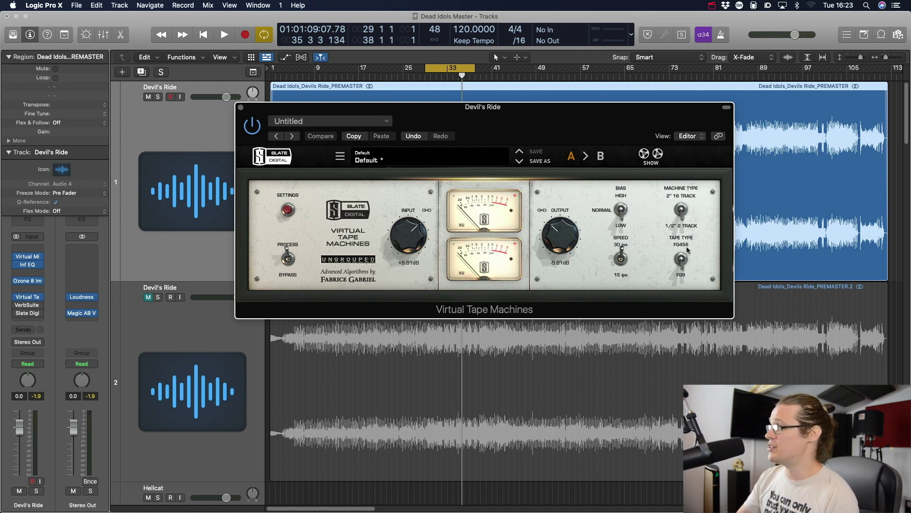
{"action": "left_click", "coordinate": [683, 214]}
{"action": "left_click", "coordinate": [683, 216]}
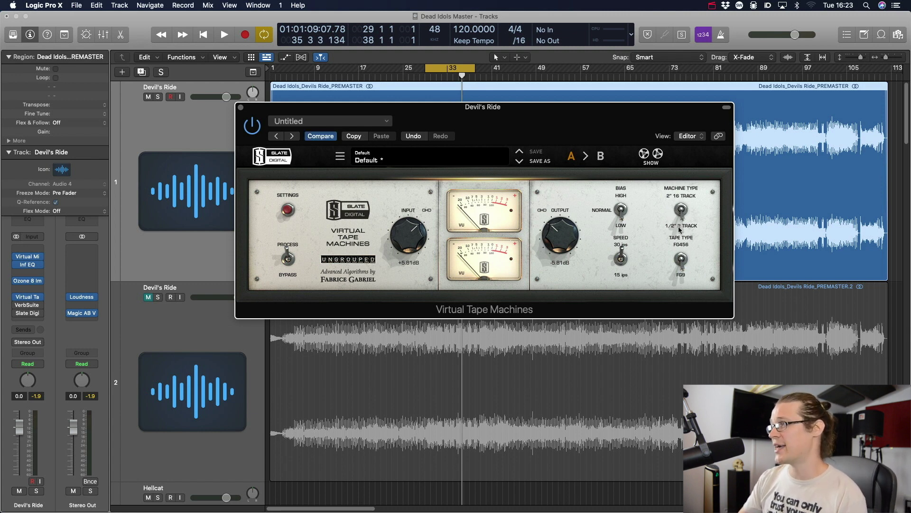
{"action": "left_click", "coordinate": [684, 209]}
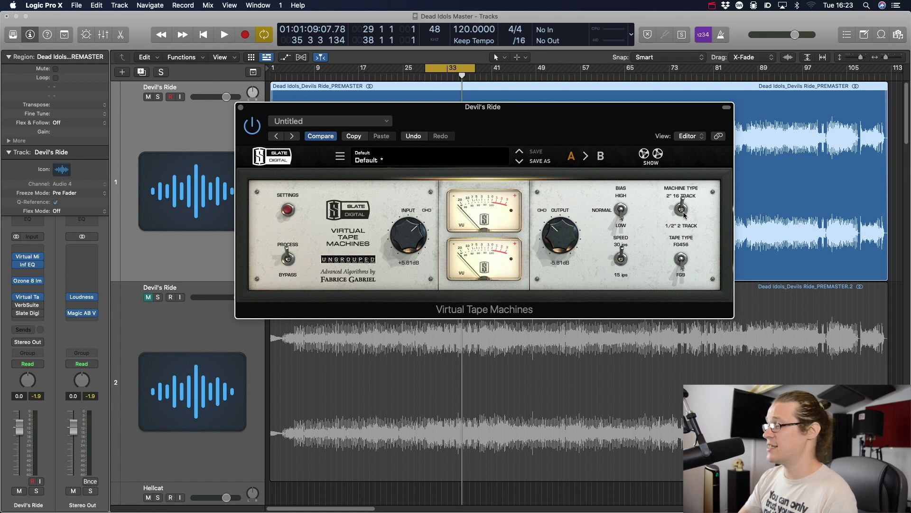
{"action": "left_click", "coordinate": [684, 211]}
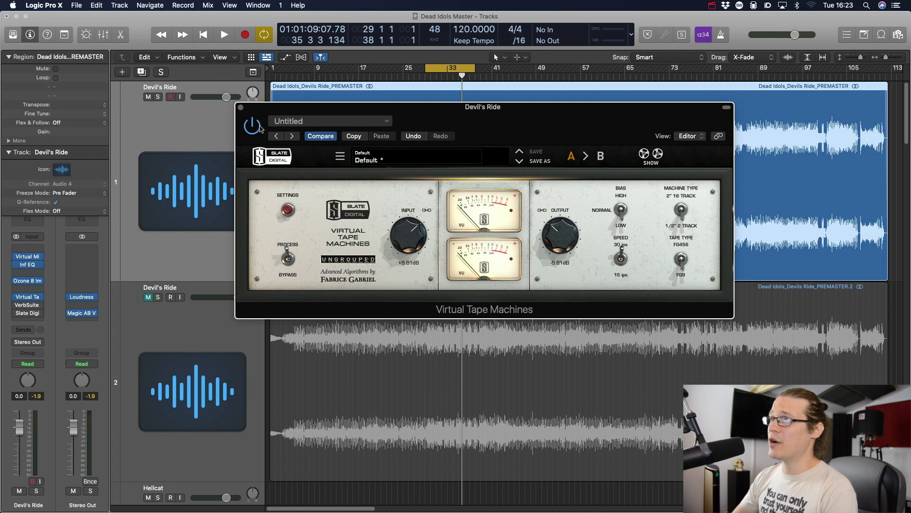
Step: Audition Virtual Tape Machines by switching between Process and Bypass during playback, and stop with it set to Process
{"action": "left_click", "coordinate": [288, 259]}
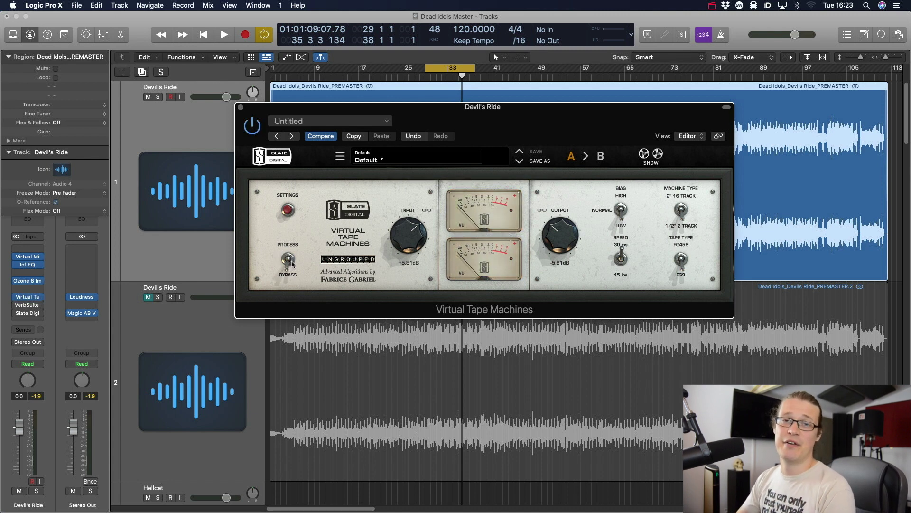
{"action": "key", "text": "space"}
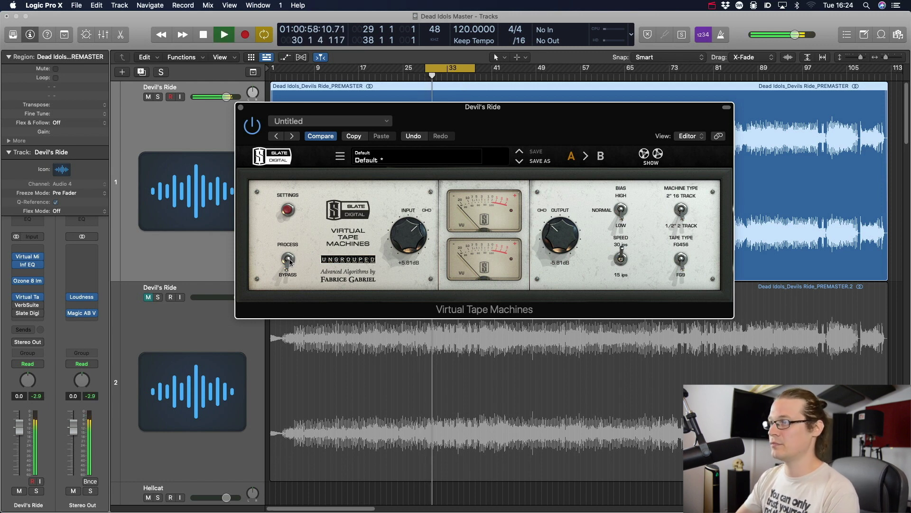
{"action": "left_click", "coordinate": [289, 260]}
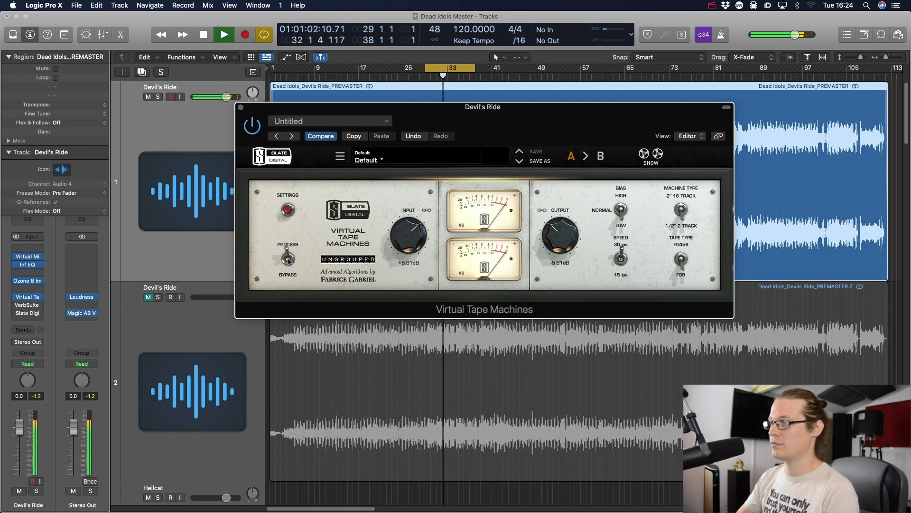
{"action": "left_click", "coordinate": [288, 260]}
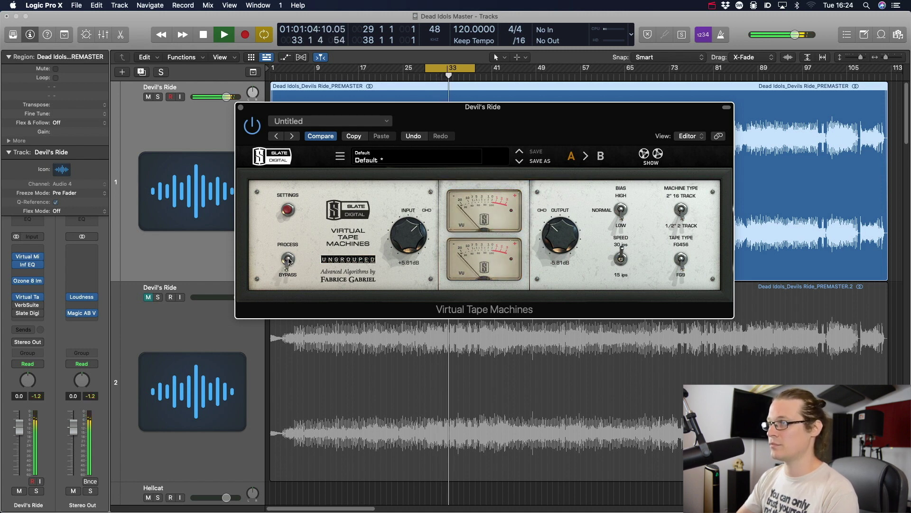
{"action": "left_click", "coordinate": [288, 260]}
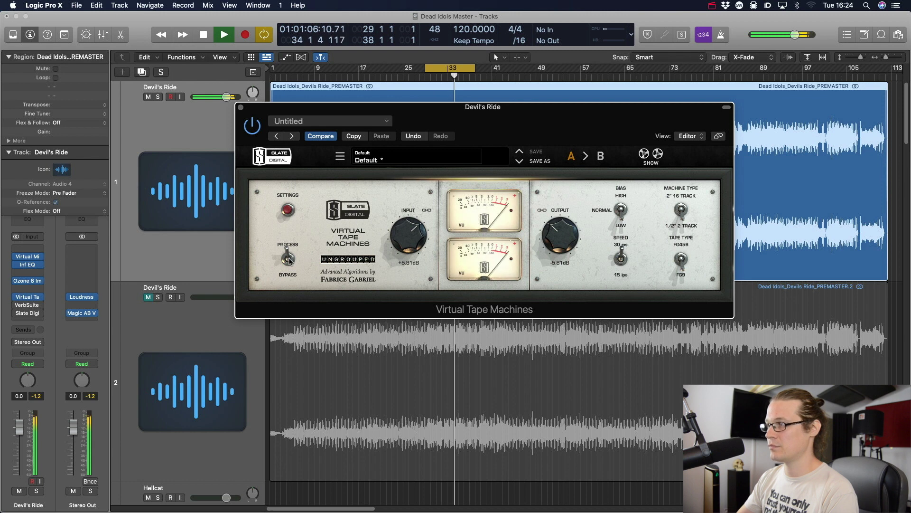
{"action": "left_click", "coordinate": [288, 259]}
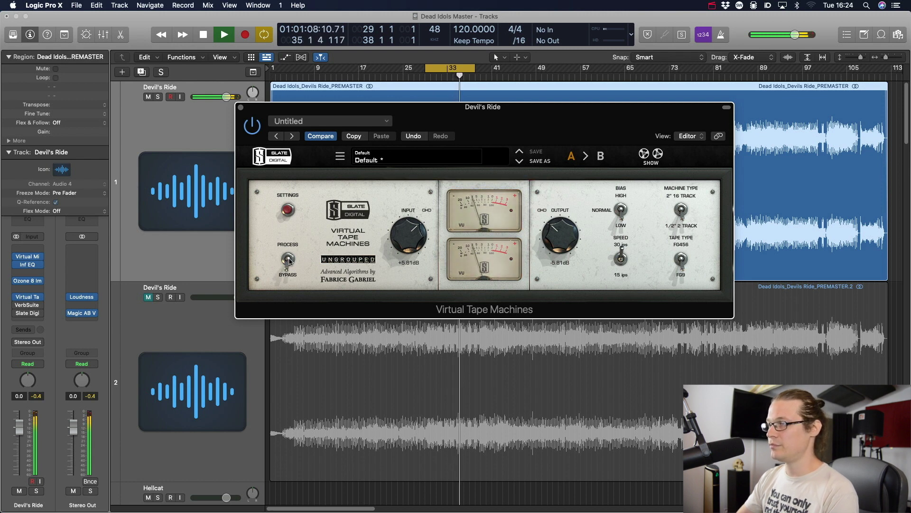
{"action": "left_click", "coordinate": [288, 260]}
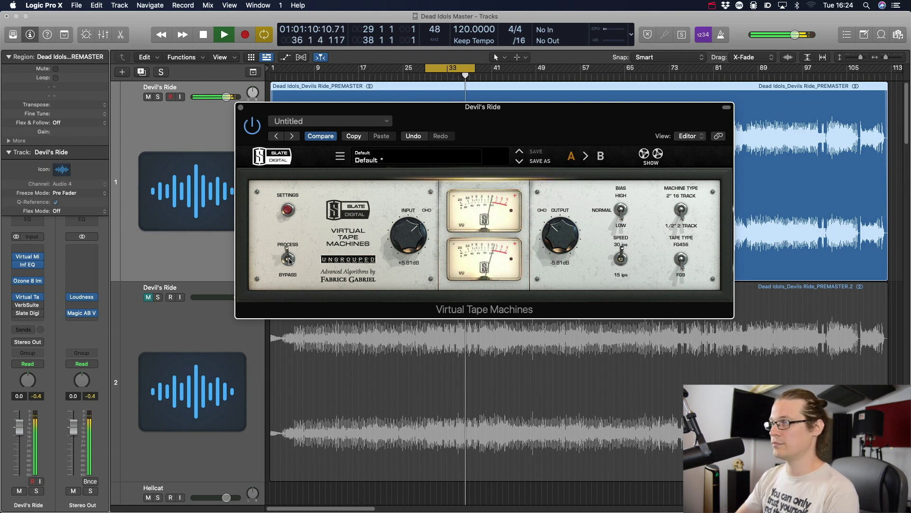
{"action": "key", "text": "space"}
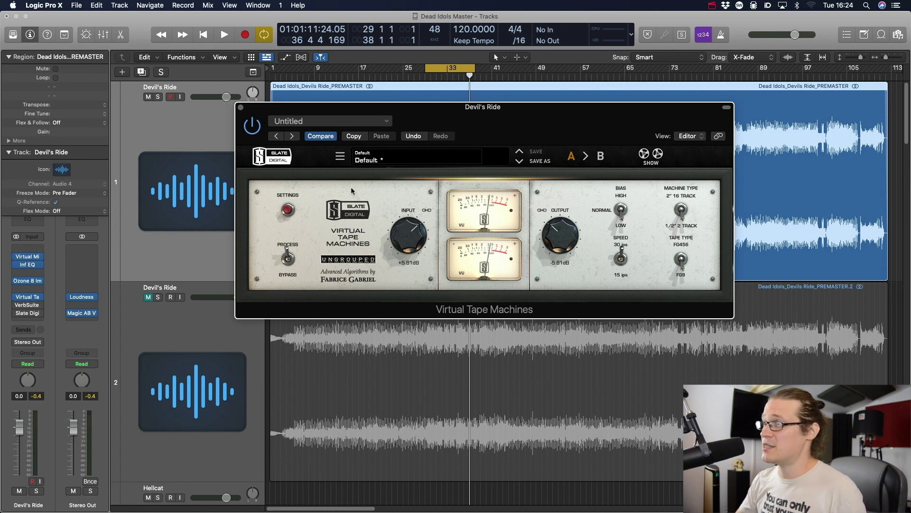
Step: Review the bass alignment in the Virtual Tape Machines settings, hide the settings, and close the plugin window
{"action": "left_click", "coordinate": [288, 210]}
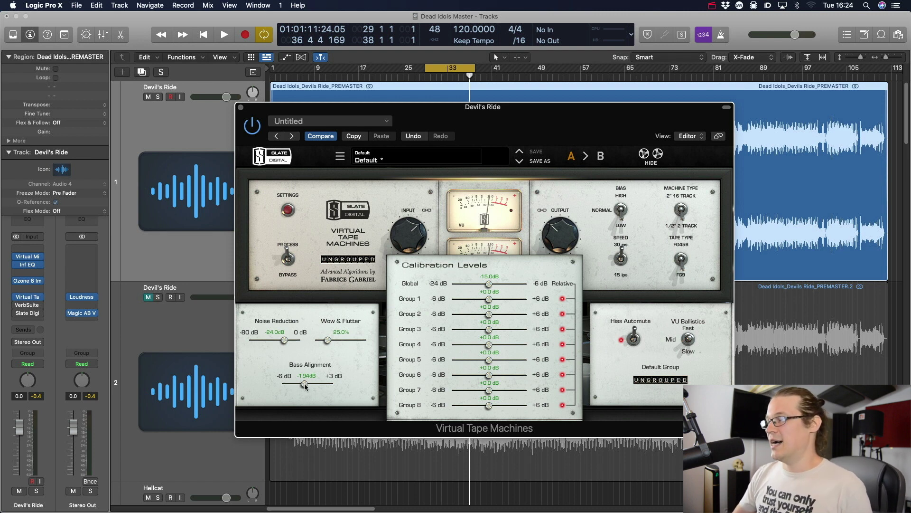
{"action": "left_click", "coordinate": [289, 210]}
{"action": "left_click", "coordinate": [240, 107]}
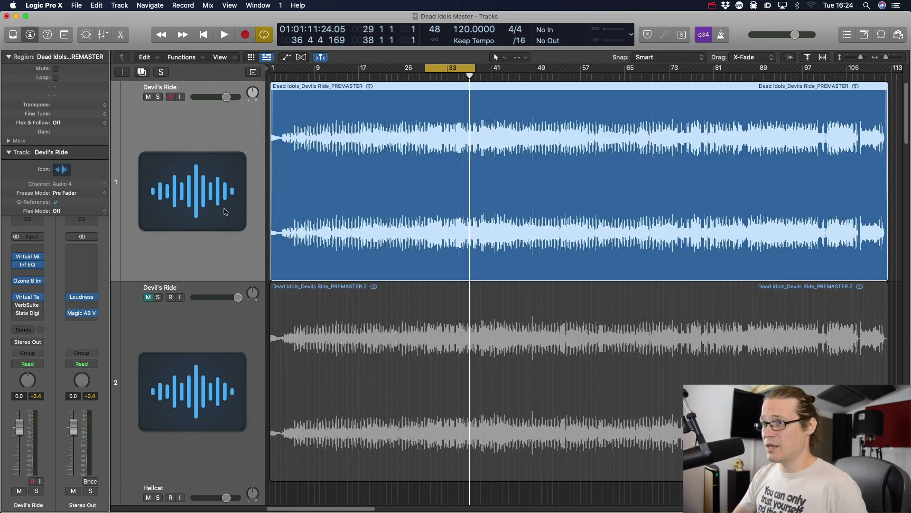
Step: Enable VerbSuite Classics on the Devil's Ride track, reposition its window, and check the Dry/Wet control
{"action": "left_click", "coordinate": [27, 305]}
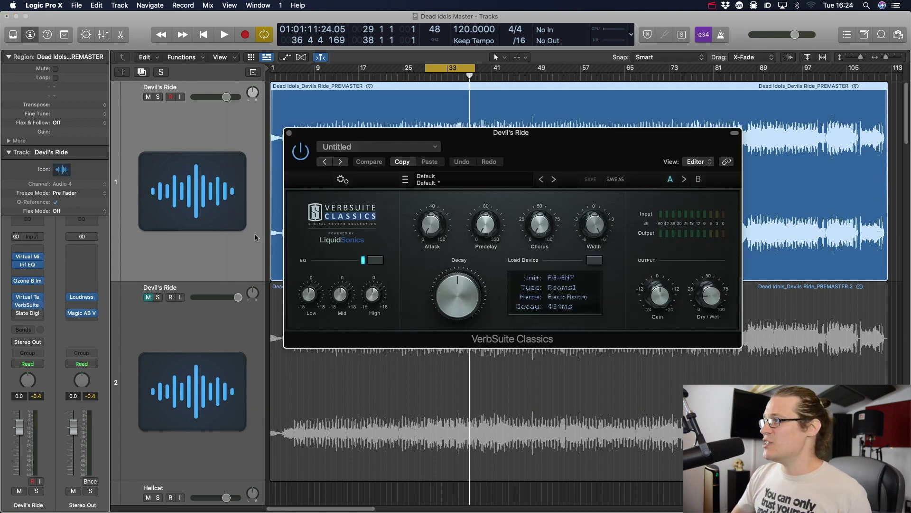
{"action": "left_click_drag", "start_coordinate": [526, 135], "coordinate": [494, 100]}
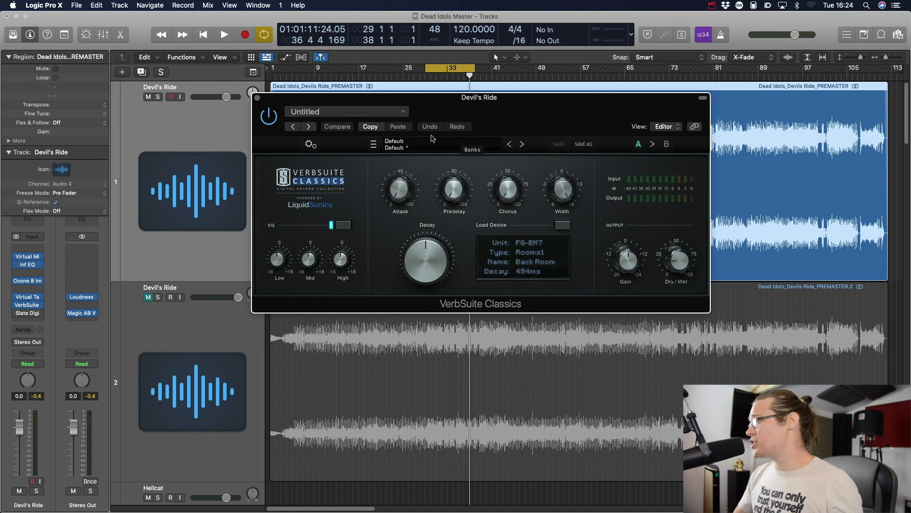
{"action": "left_click", "coordinate": [683, 269]}
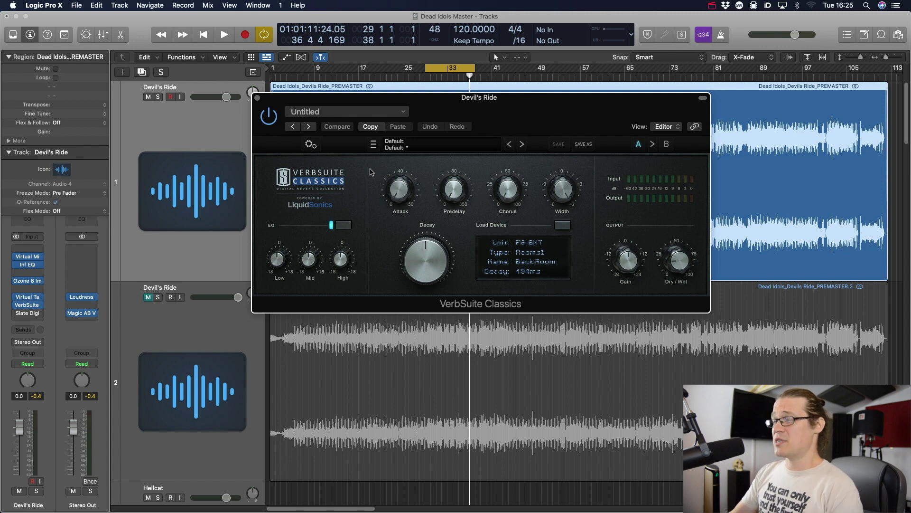
Step: Audition VerbSuite Classics by switching it between bypassed and active during playback, and stop with it active
{"action": "left_click", "coordinate": [270, 117]}
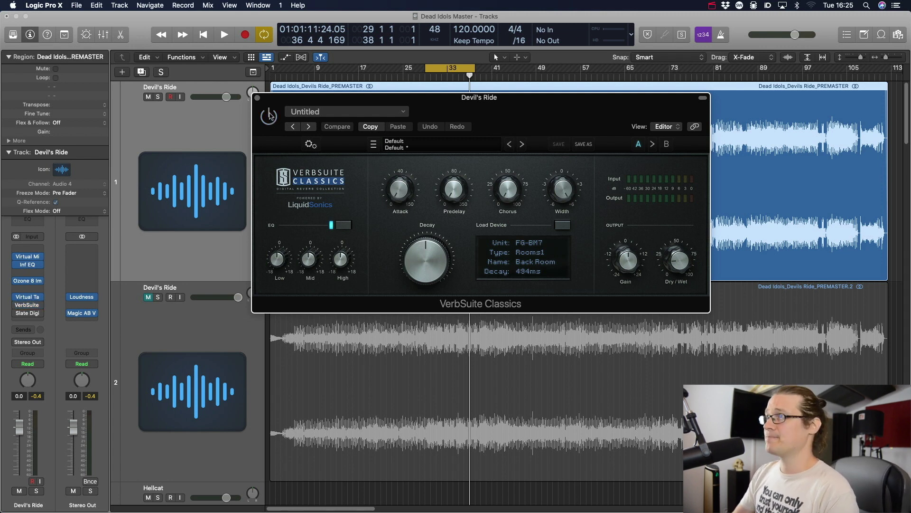
{"action": "key", "text": "space"}
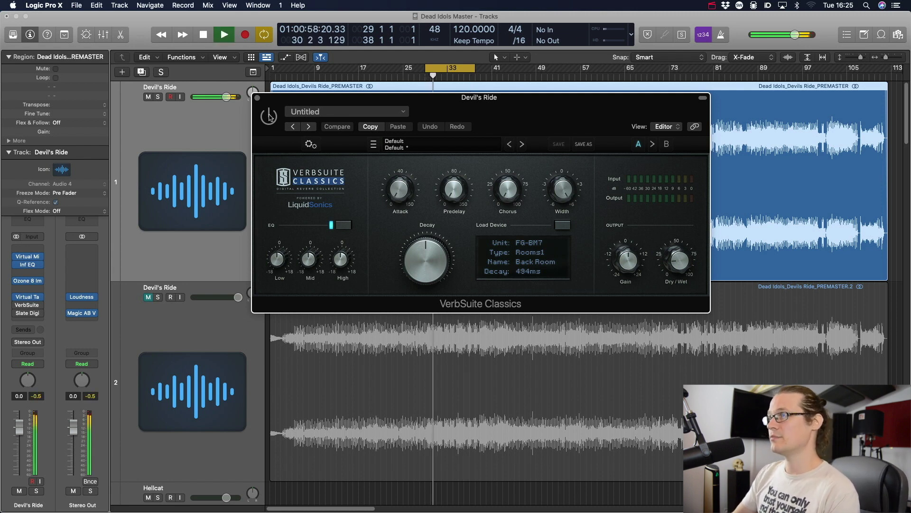
{"action": "left_click", "coordinate": [268, 115]}
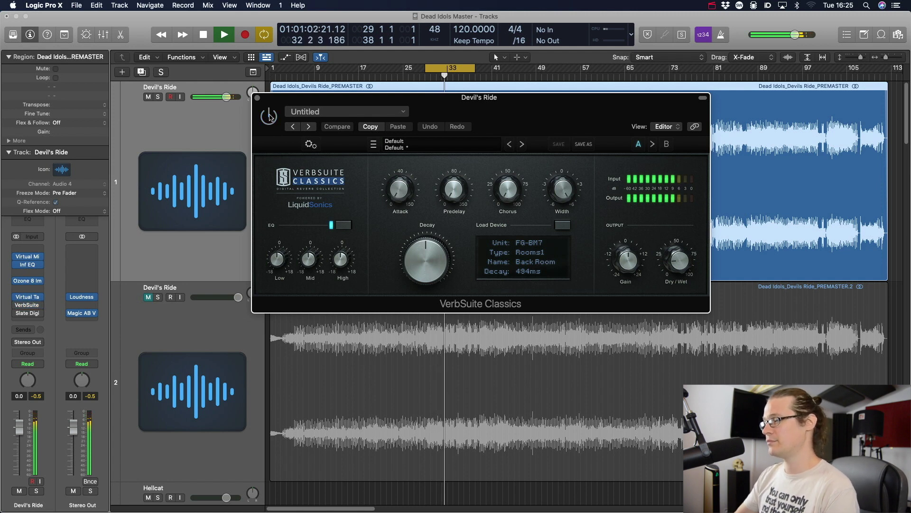
{"action": "left_click", "coordinate": [269, 115]}
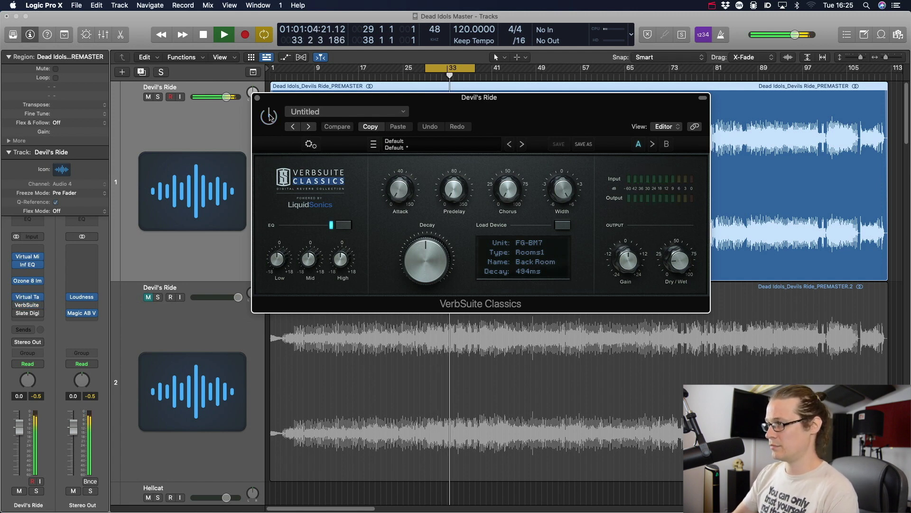
{"action": "left_click", "coordinate": [269, 116]}
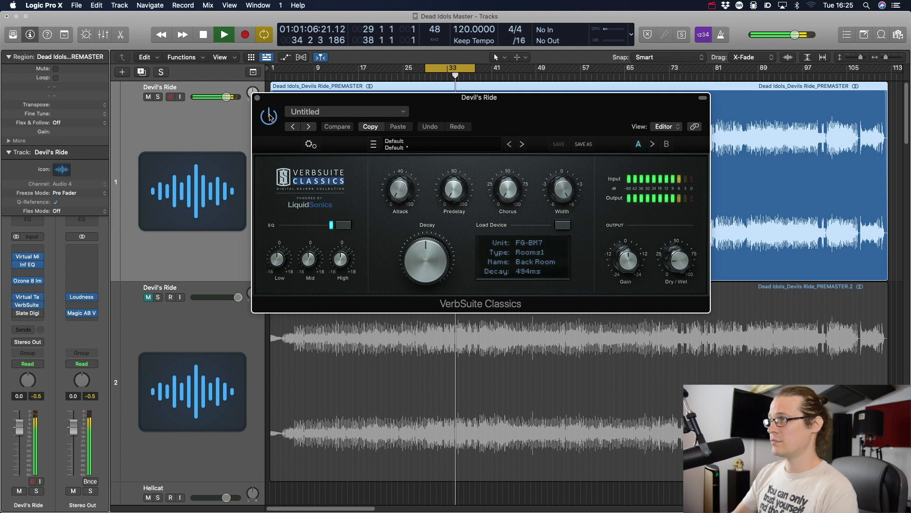
{"action": "key", "text": "space"}
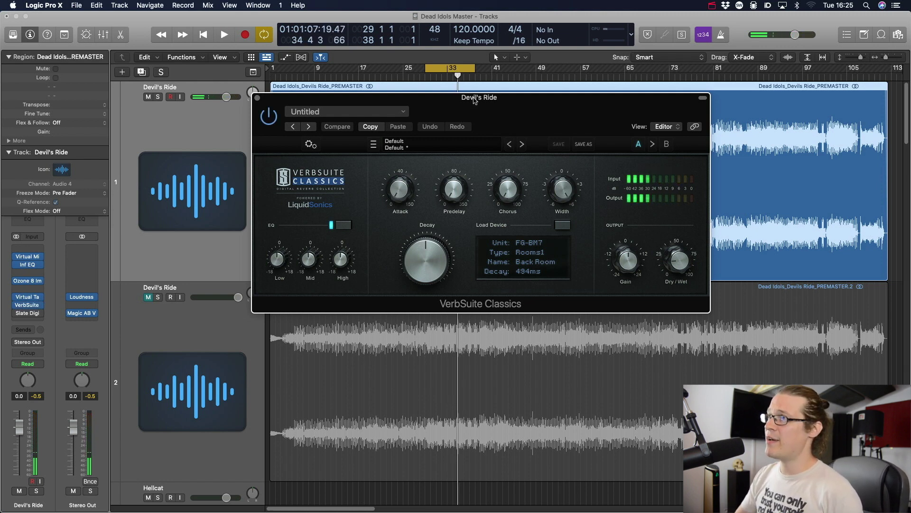
Step: Compare the song without and with VerbSuite Classics once more, stop with it active, and close its window
{"action": "left_click", "coordinate": [269, 116]}
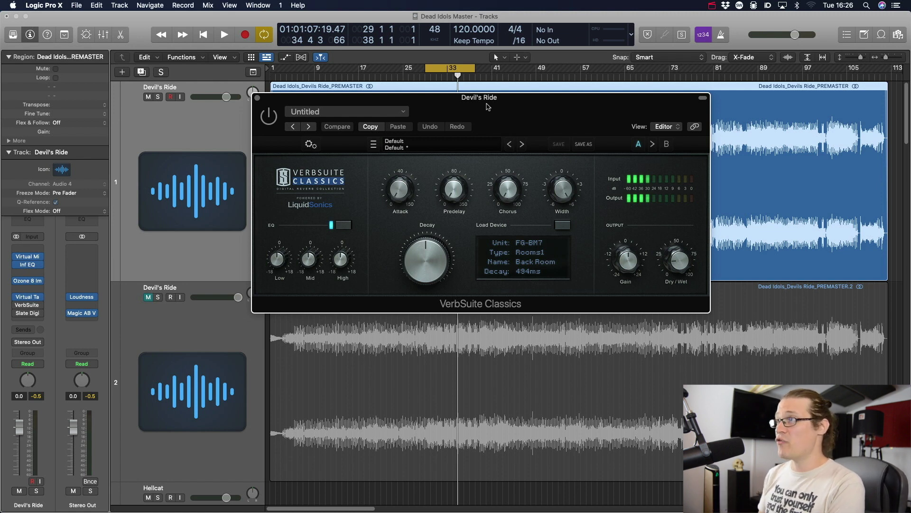
{"action": "key", "text": "space"}
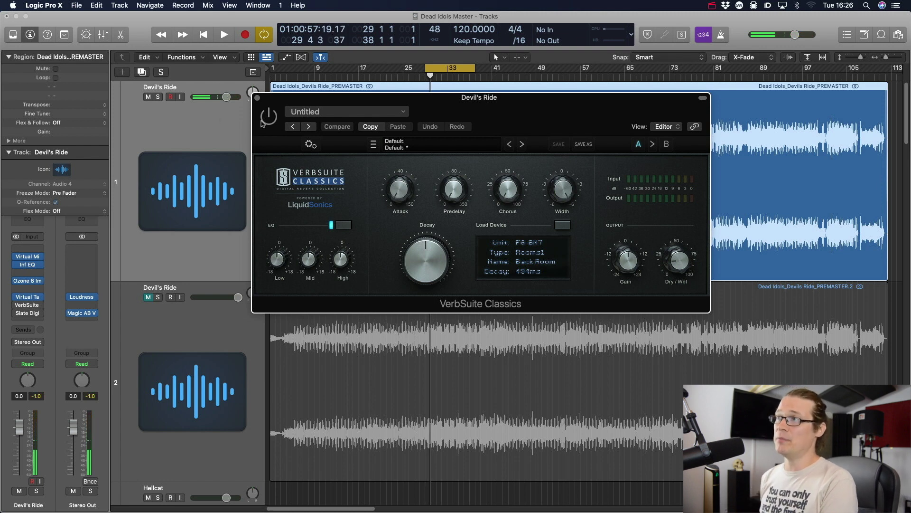
{"action": "key", "text": "space"}
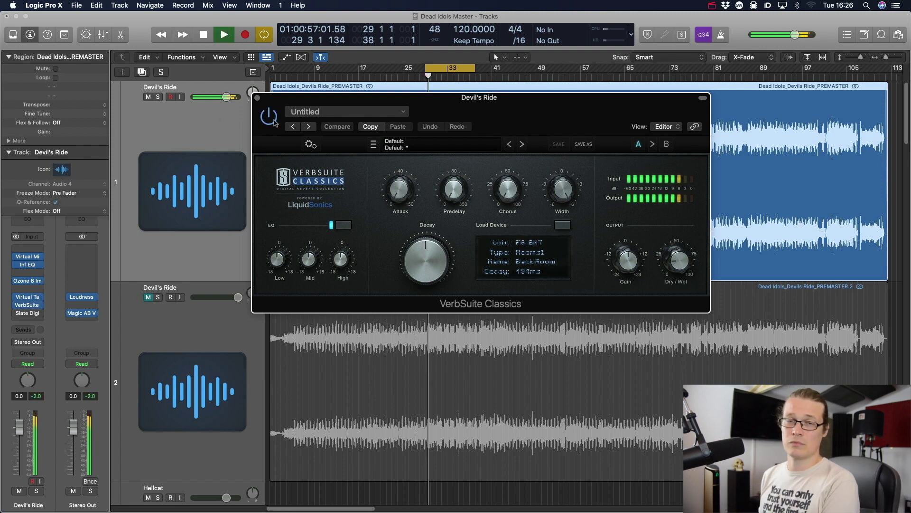
{"action": "key", "text": "space"}
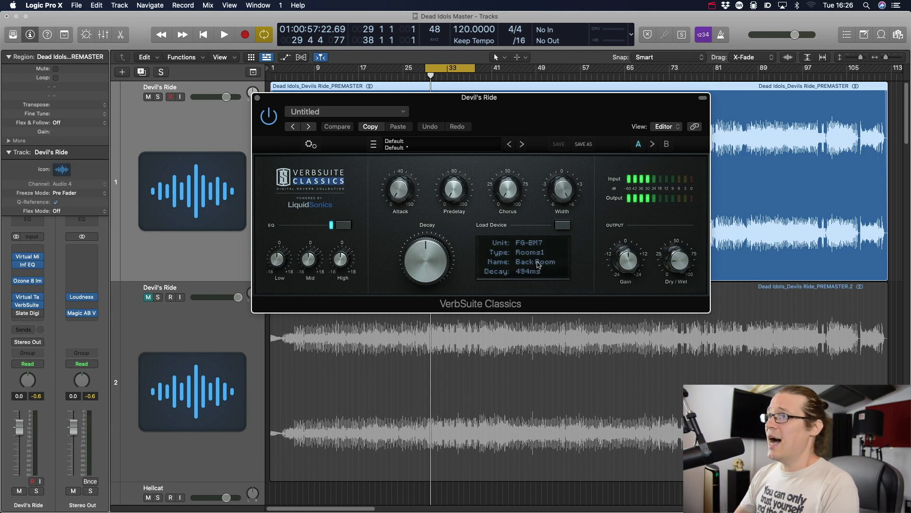
{"action": "left_click", "coordinate": [257, 98]}
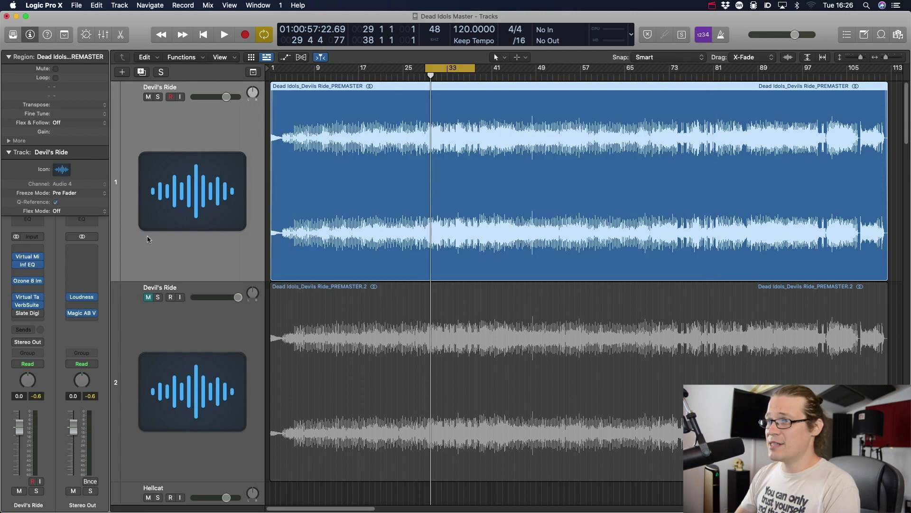
Step: Open Slate Digital FG-X on the Devil's Ride track, reposition its window, and slightly adjust the FG COMP ratio
{"action": "left_click", "coordinate": [27, 313]}
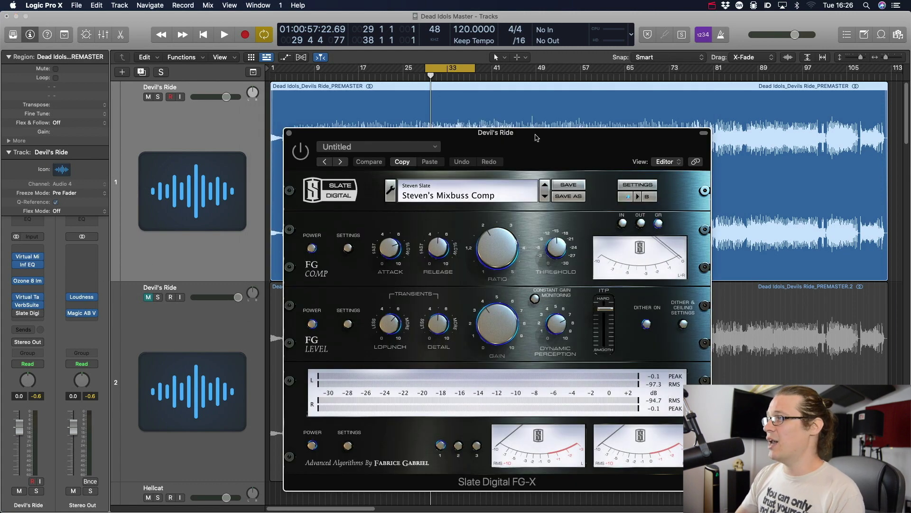
{"action": "left_click_drag", "start_coordinate": [536, 138], "coordinate": [508, 68]}
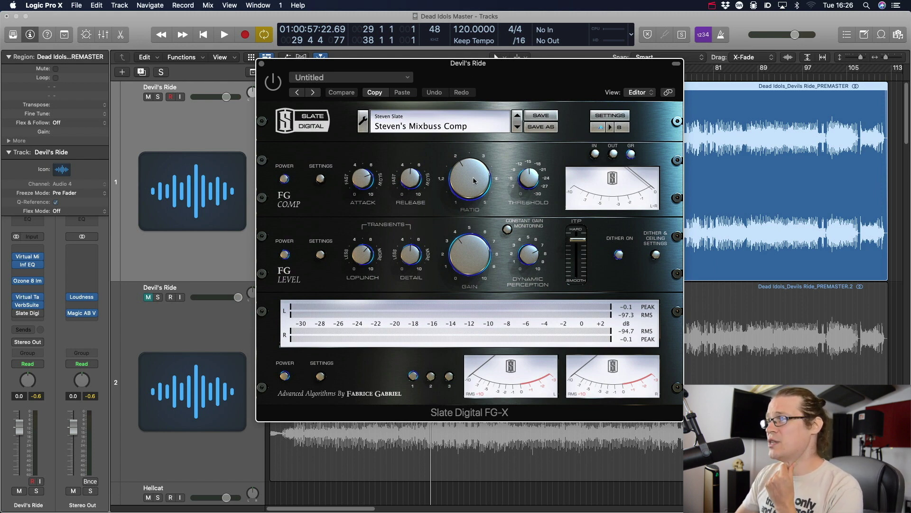
{"action": "left_click_drag", "start_coordinate": [462, 170], "coordinate": [458, 178]}
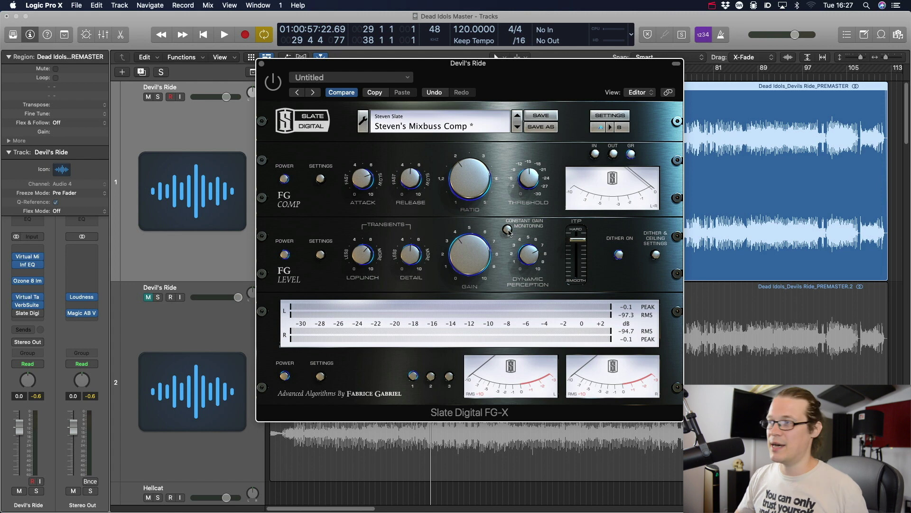
Step: Enable FG-X, audition its FG COMP section off and on during playback, and stop with FG COMP on
{"action": "left_click", "coordinate": [284, 180]}
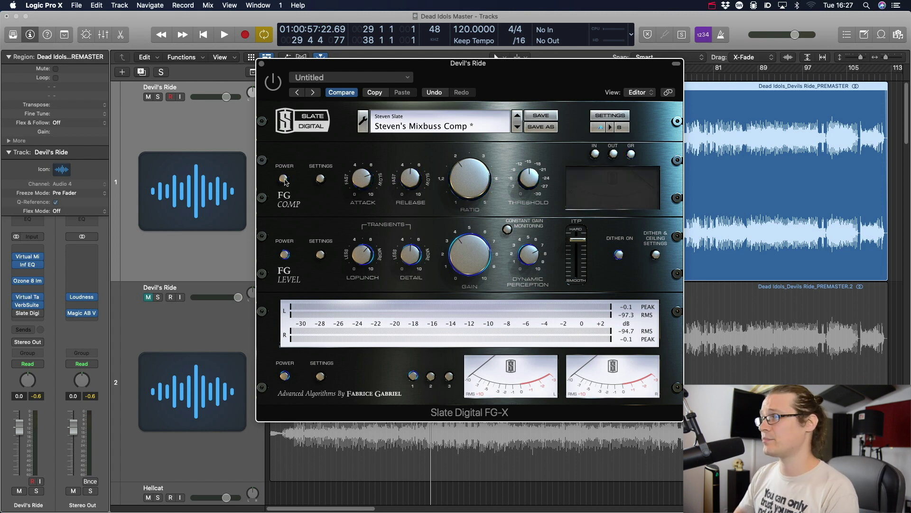
{"action": "key", "text": "space"}
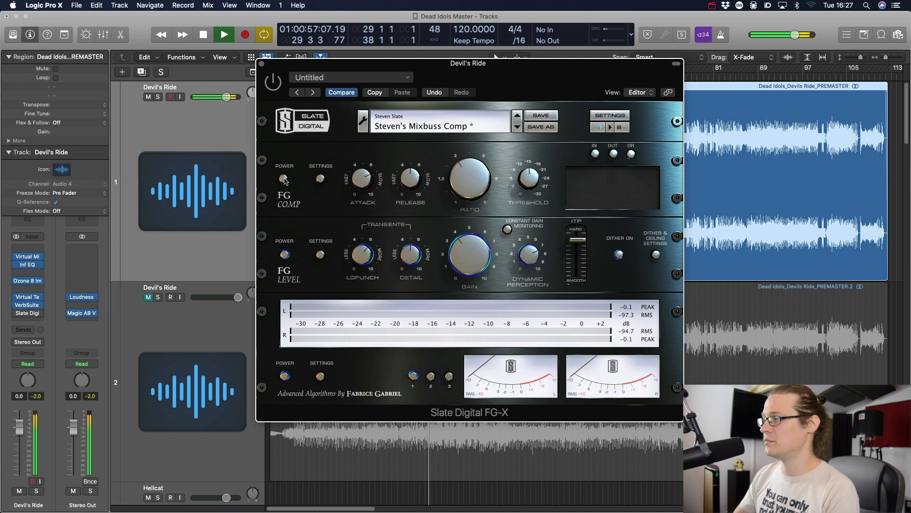
{"action": "left_click", "coordinate": [285, 180]}
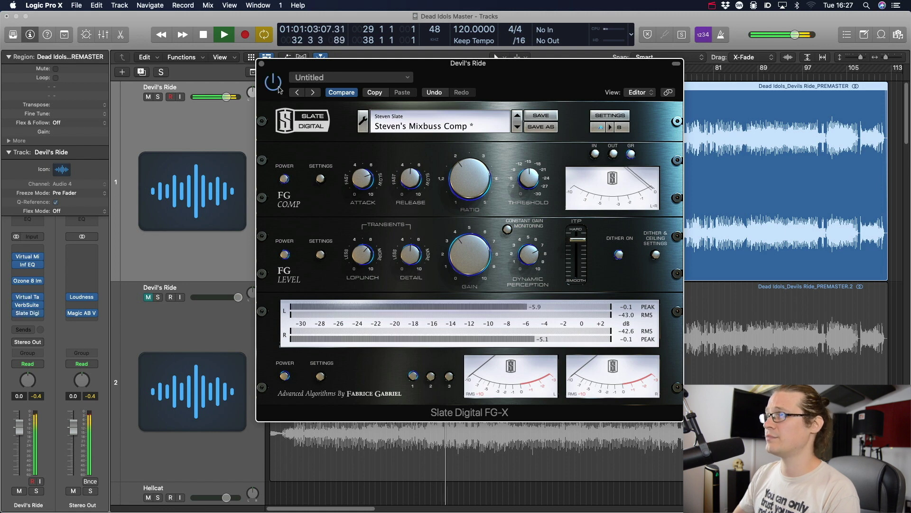
{"action": "left_click", "coordinate": [284, 180]}
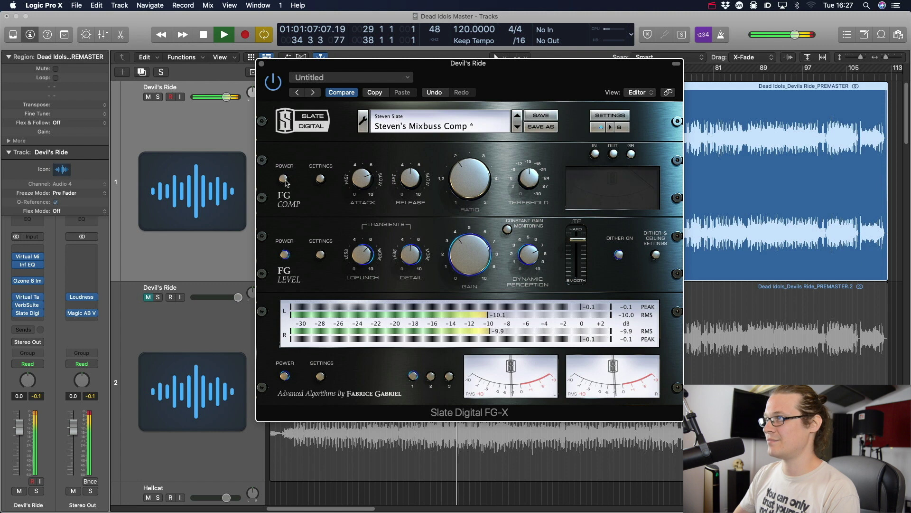
{"action": "left_click", "coordinate": [284, 180]}
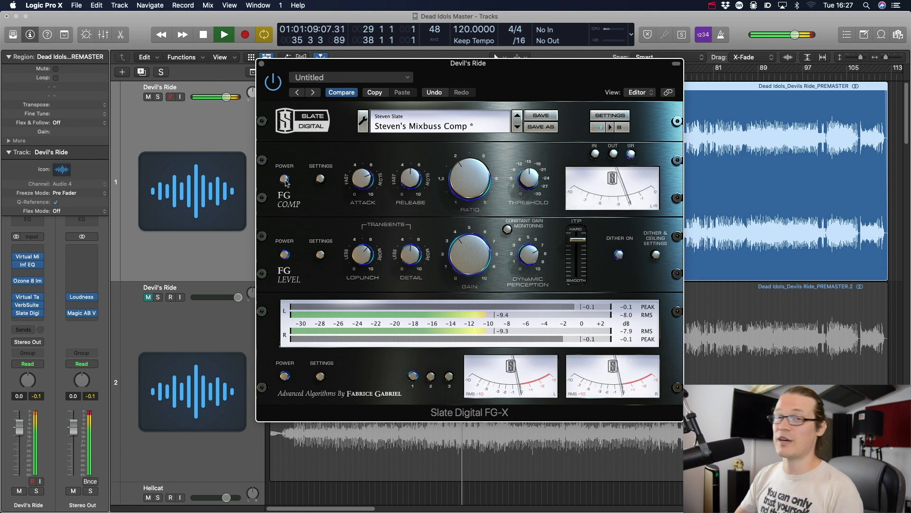
{"action": "key", "text": "space"}
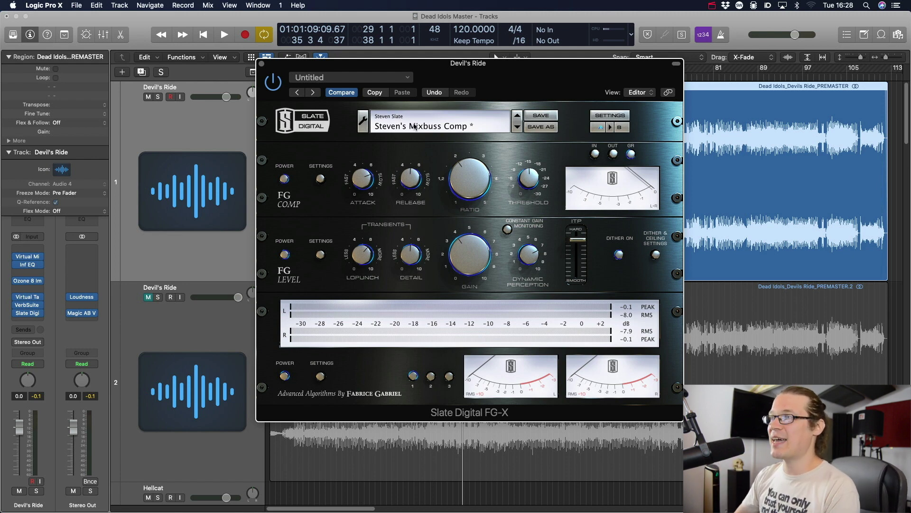
Step: Replay the section starting with FG COMP off, switch the compressor on and off to compare, and stop with it on
{"action": "left_click", "coordinate": [284, 178]}
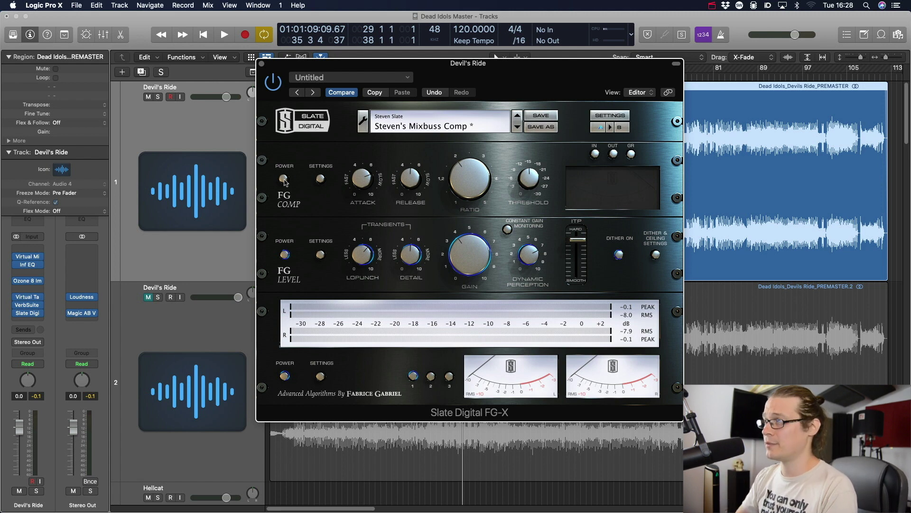
{"action": "key", "text": "space"}
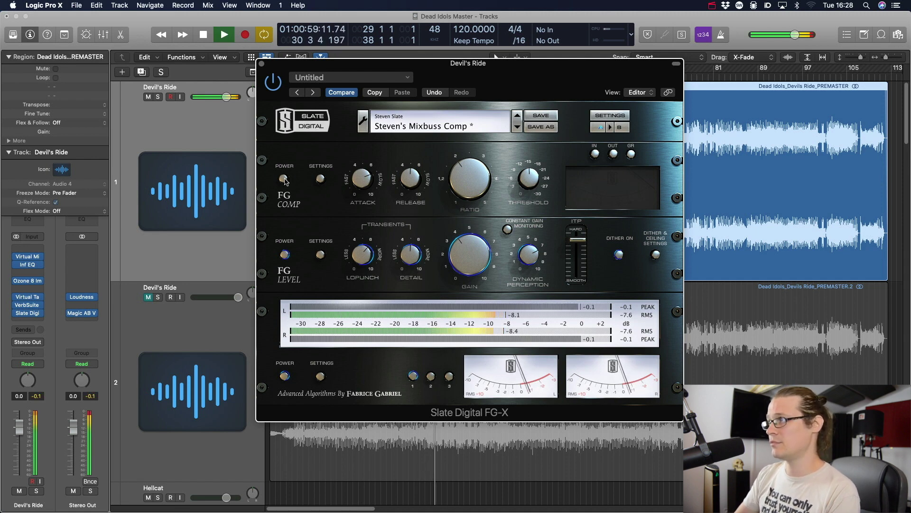
{"action": "left_click", "coordinate": [284, 179]}
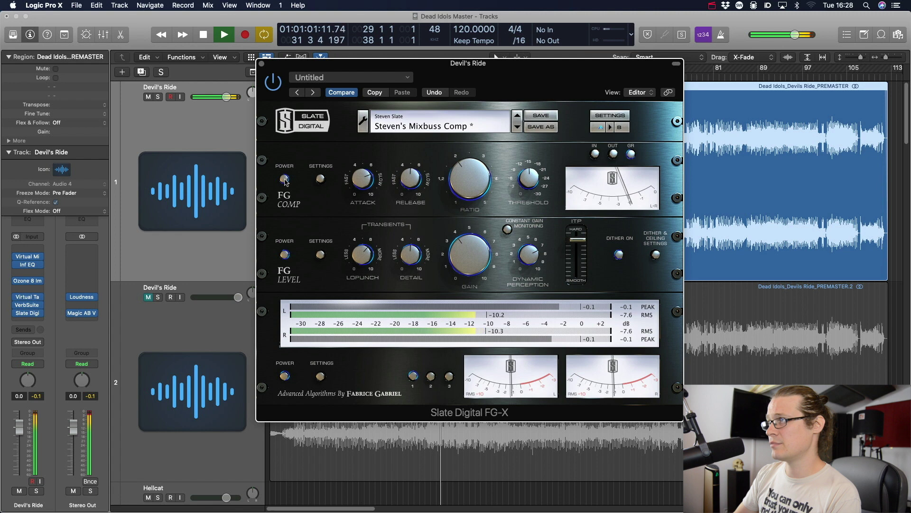
{"action": "left_click", "coordinate": [284, 179]}
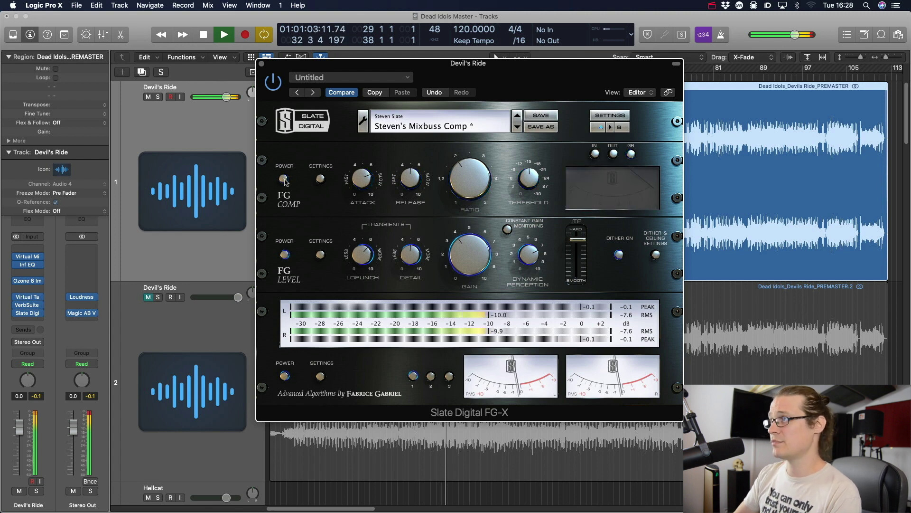
{"action": "left_click", "coordinate": [284, 179]}
{"action": "key", "text": "space"}
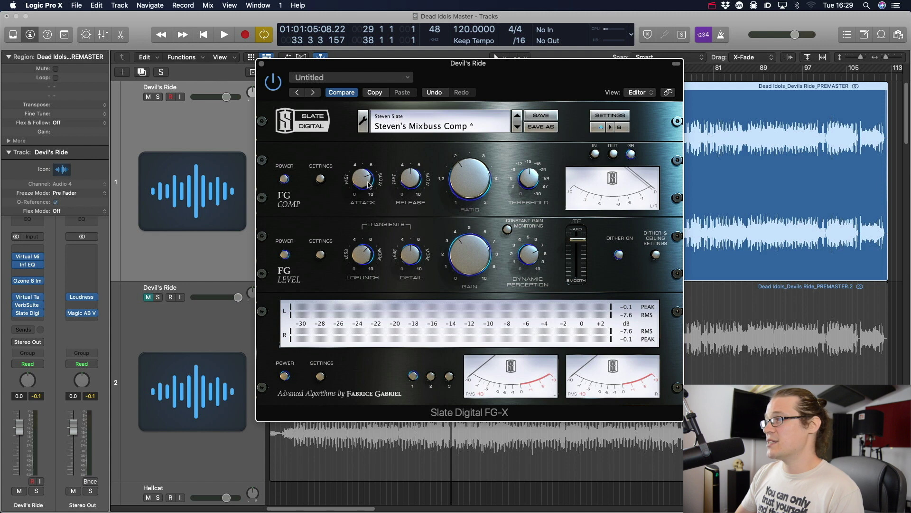
Step: Turn on Constant Gain Monitoring in FG LEVEL, and switch the FG LEVEL section off ready for comparison
{"action": "left_click", "coordinate": [507, 230]}
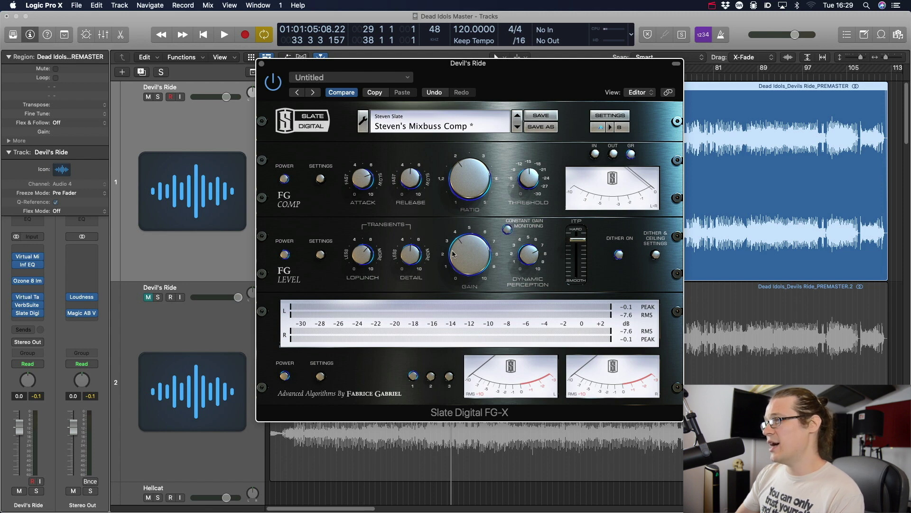
{"action": "left_click", "coordinate": [287, 255]}
{"action": "left_click", "coordinate": [286, 254]}
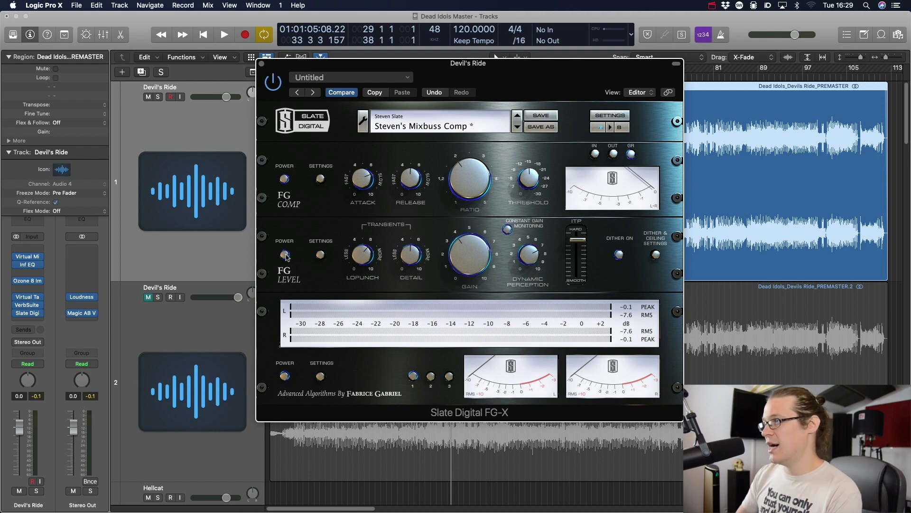
{"action": "left_click", "coordinate": [285, 256]}
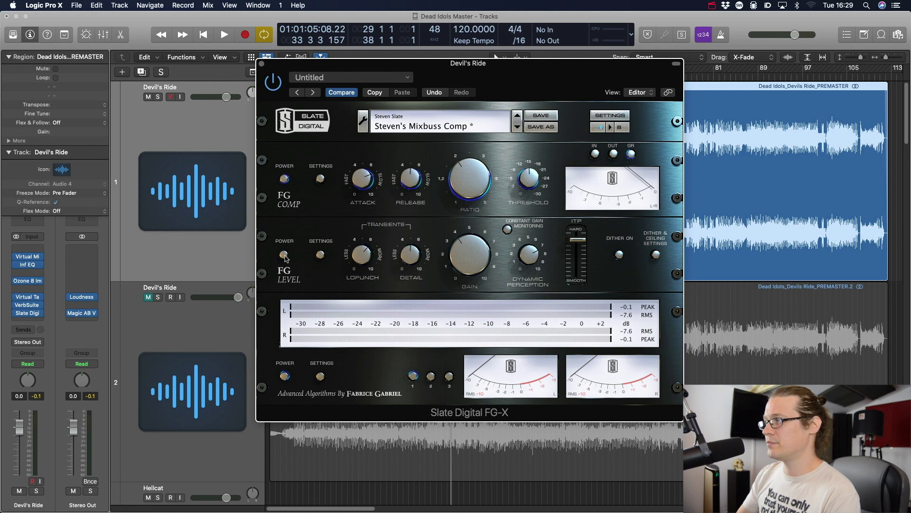
Step: Audition FG LEVEL by switching it on and off during playback, and stop with it off
{"action": "key", "text": "space"}
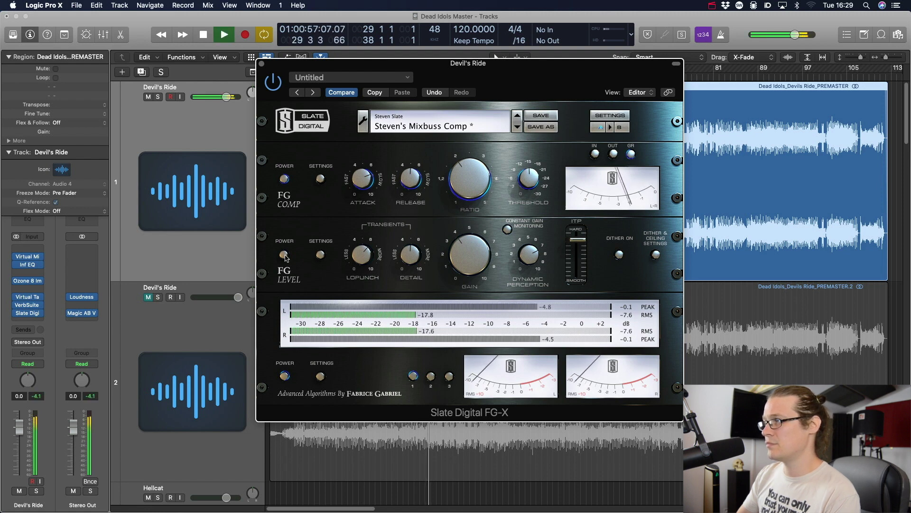
{"action": "left_click", "coordinate": [285, 256]}
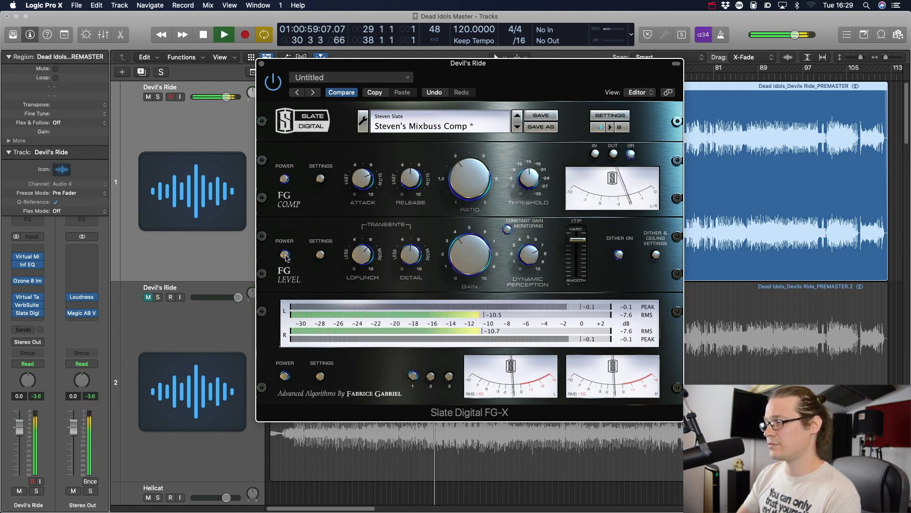
{"action": "left_click", "coordinate": [284, 256]}
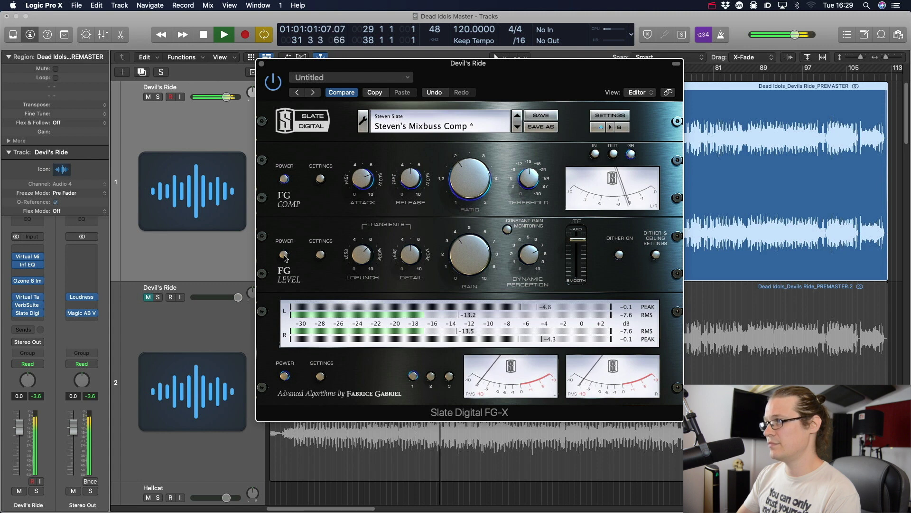
{"action": "left_click", "coordinate": [285, 255]}
{"action": "left_click", "coordinate": [284, 256]}
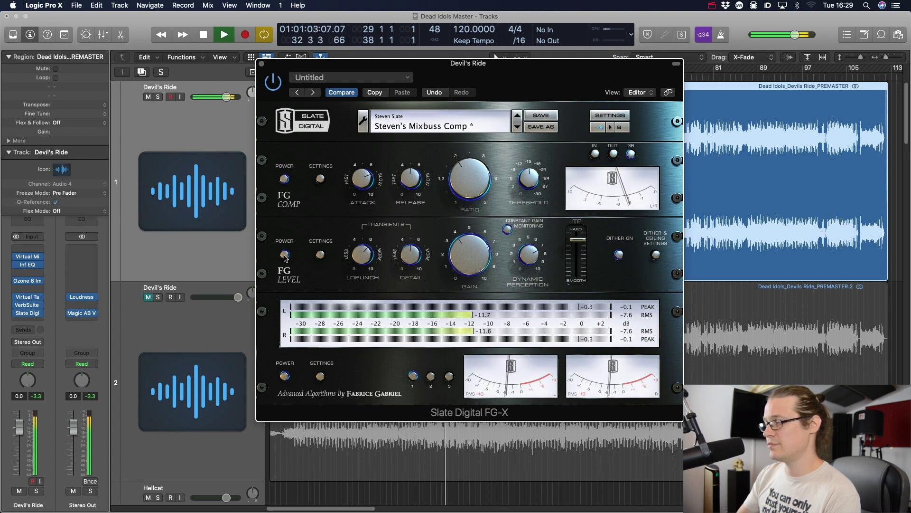
{"action": "key", "text": "space"}
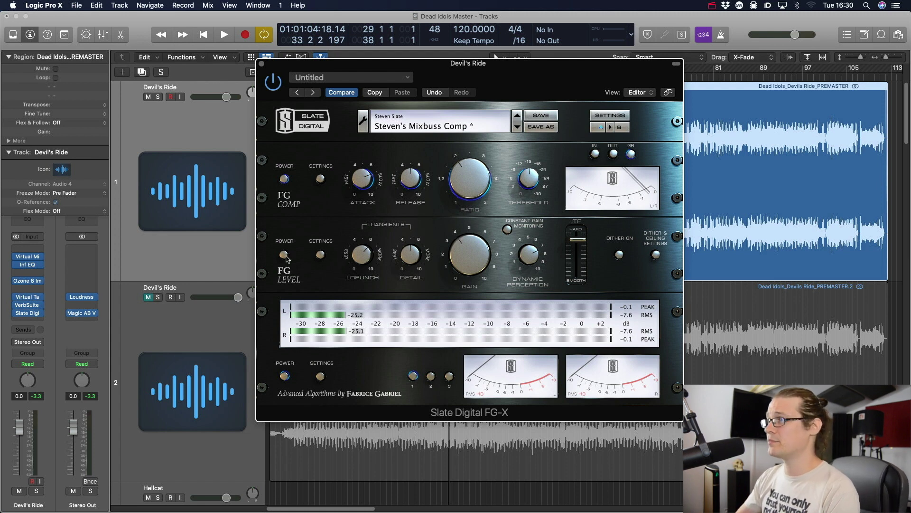
Step: Replay the looped section while switching FG LEVEL on and off to compare, and leave the section on
{"action": "key", "text": "space"}
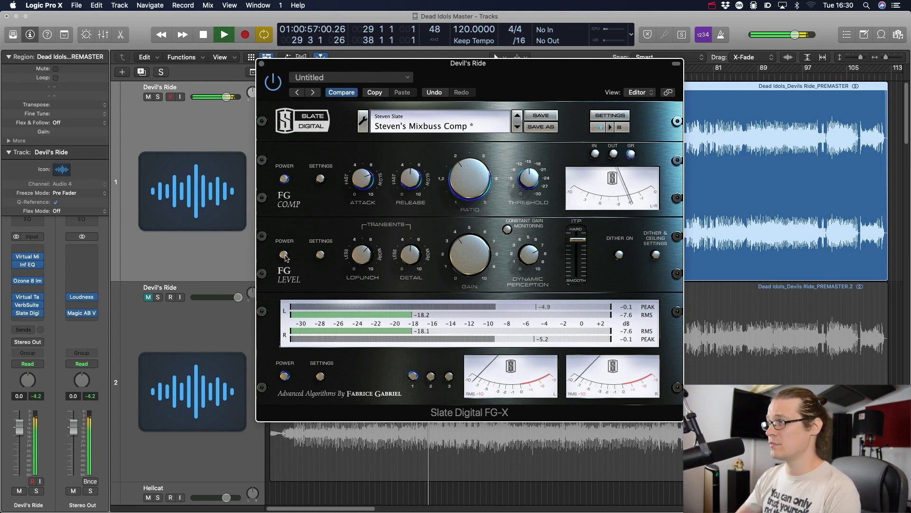
{"action": "left_click", "coordinate": [285, 255]}
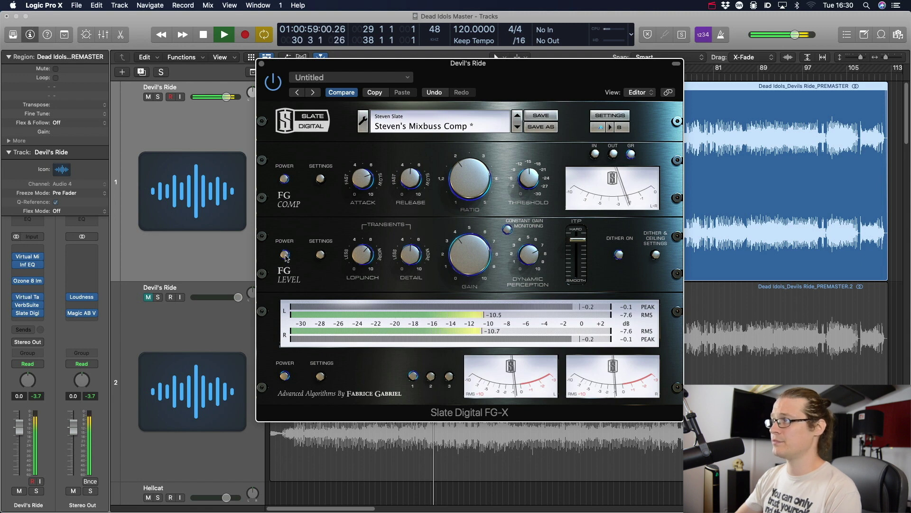
{"action": "left_click", "coordinate": [284, 255]}
{"action": "left_click", "coordinate": [285, 254]}
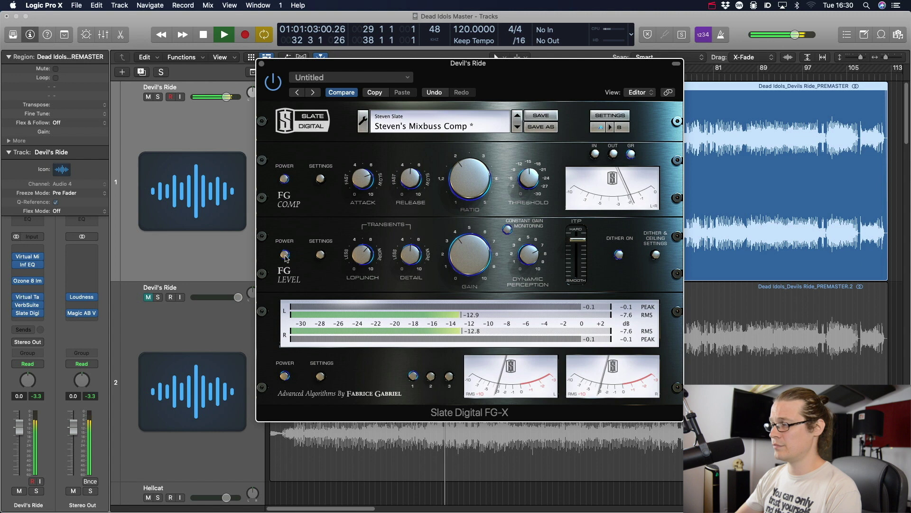
{"action": "left_click", "coordinate": [285, 255]}
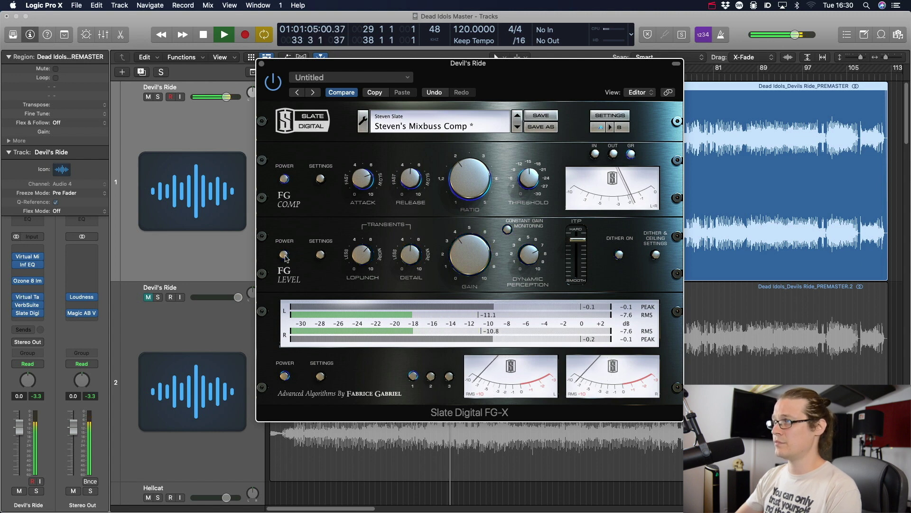
{"action": "left_click", "coordinate": [285, 255]}
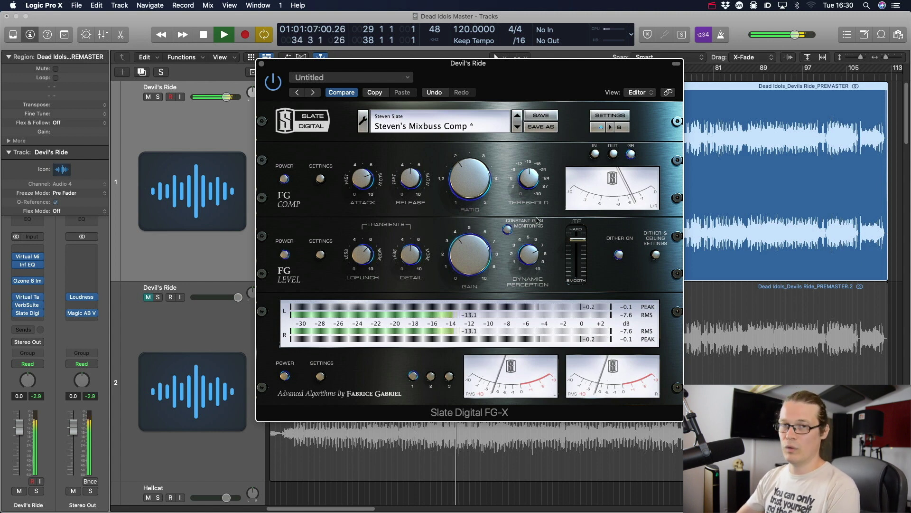
Step: Turn off Constant Gain Monitoring in FG LEVEL and close the FG-X plugin window
{"action": "left_click", "coordinate": [507, 230]}
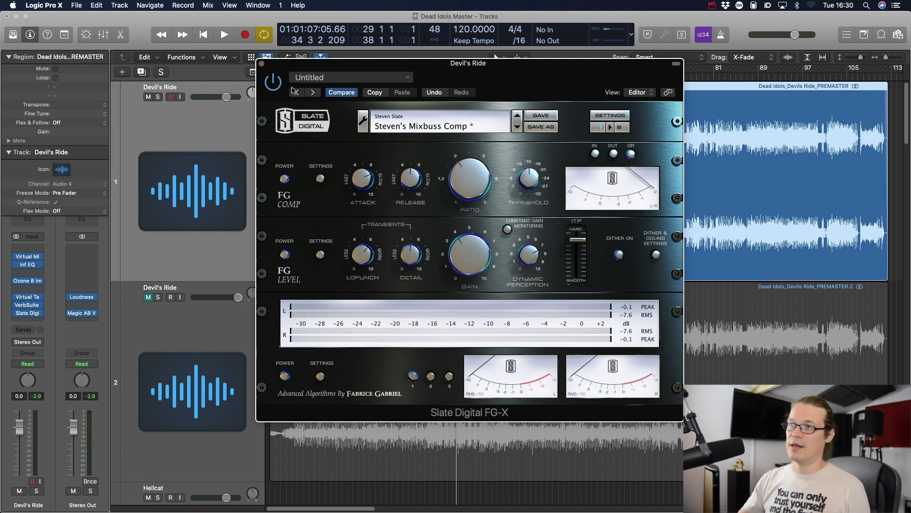
{"action": "left_click", "coordinate": [261, 63]}
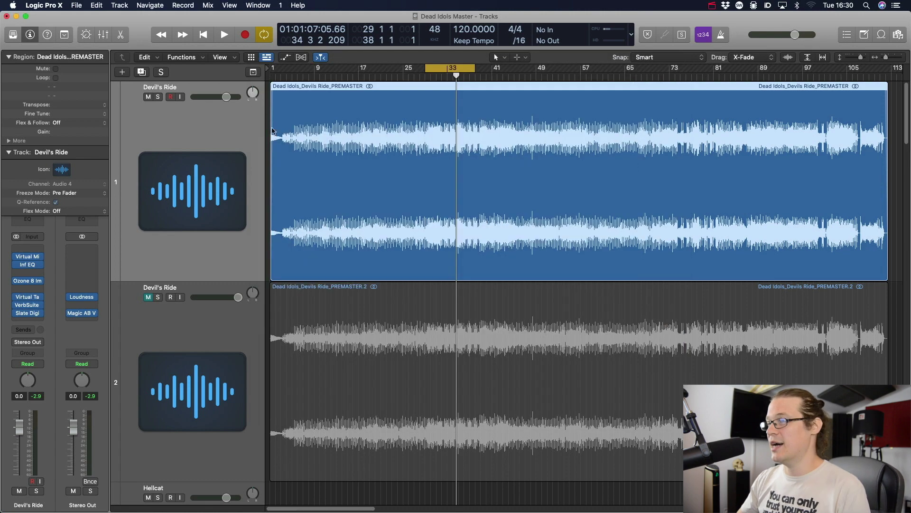
Step: Examine the fade-out at the end of the first Devil's Ride region, and return the playhead to the song's start
{"action": "left_click", "coordinate": [269, 187]}
{"action": "key", "text": "super+Right"}
{"action": "key", "text": "super+Right"}
{"action": "key", "text": "super+Right"}
{"action": "scroll", "coordinate": [271, 186], "scroll_direction": "left", "scroll_amount": 6}
{"action": "scroll", "coordinate": [551, 140], "scroll_direction": "right", "scroll_amount": 15}
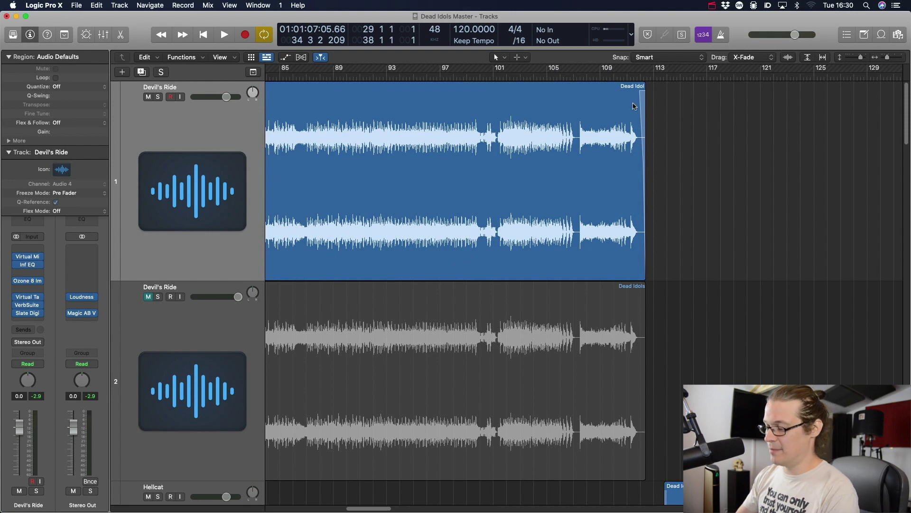
{"action": "key", "text": "ctrl+shift"}
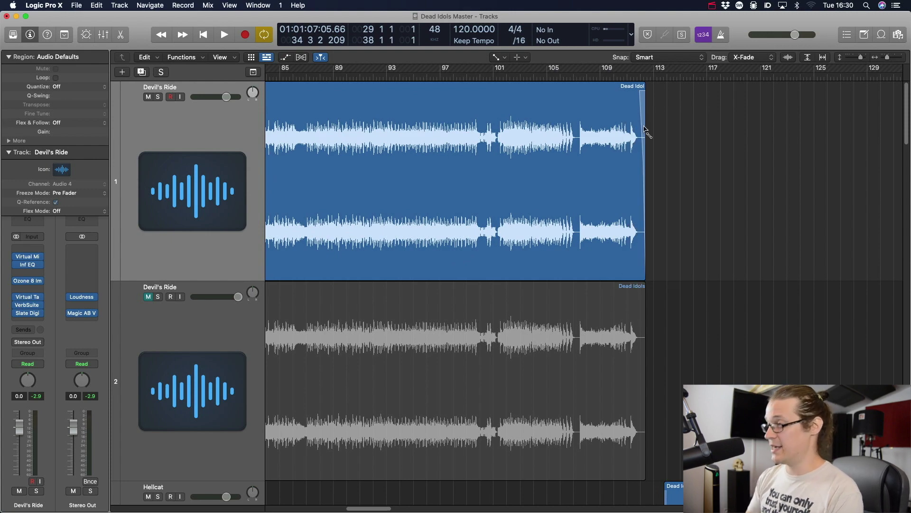
{"action": "key", "text": "Return"}
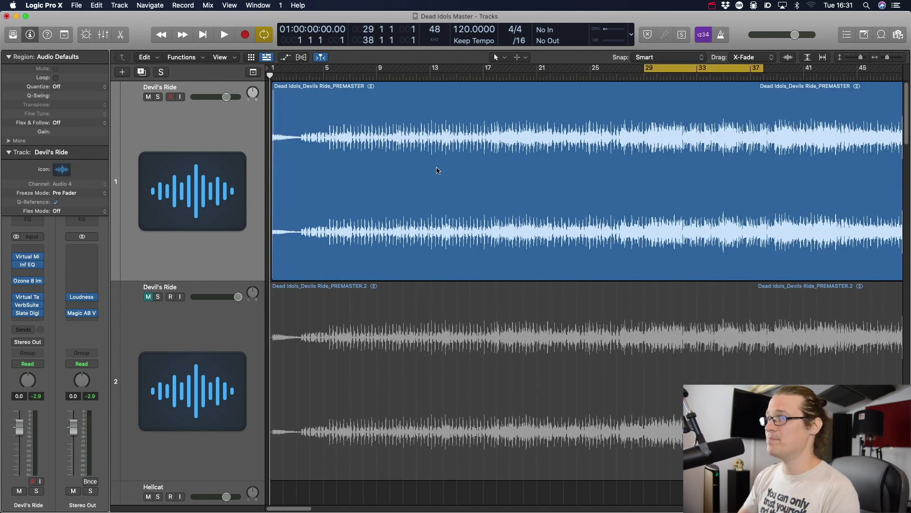
{"action": "key", "text": "super+Left"}
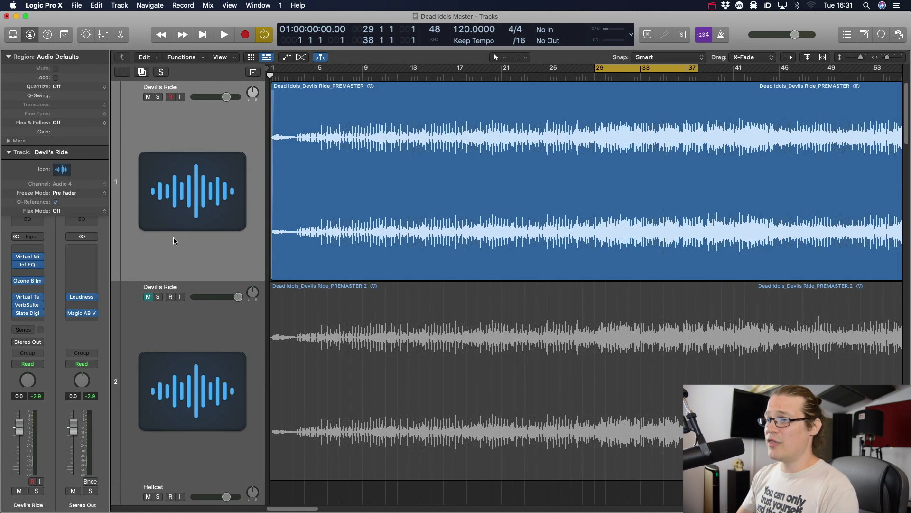
Step: Open Magic AB V2 on the Stereo Out, flip between sources A and B, and close it with A active
{"action": "mouse_move", "coordinate": [86, 316]}
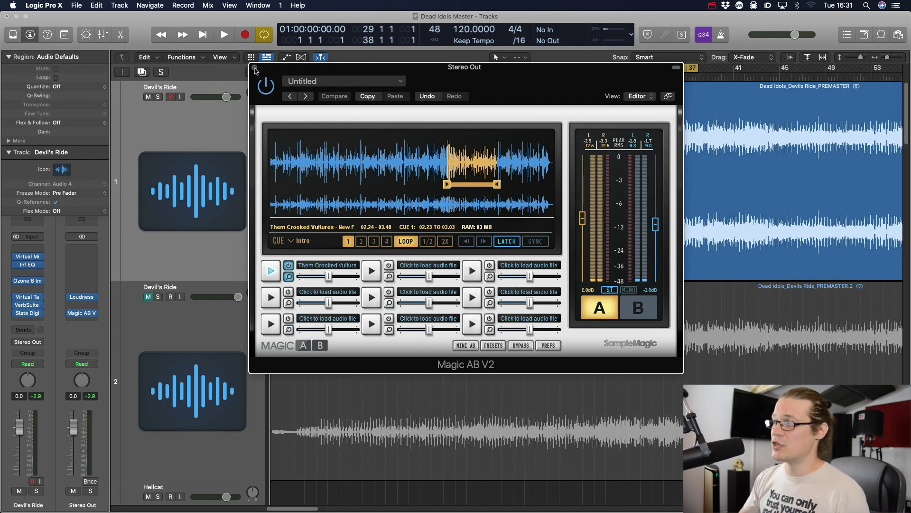
{"action": "left_click", "coordinate": [639, 317]}
{"action": "left_click", "coordinate": [594, 312]}
{"action": "left_click", "coordinate": [631, 310]}
{"action": "left_click", "coordinate": [607, 310]}
{"action": "left_click", "coordinate": [255, 68]}
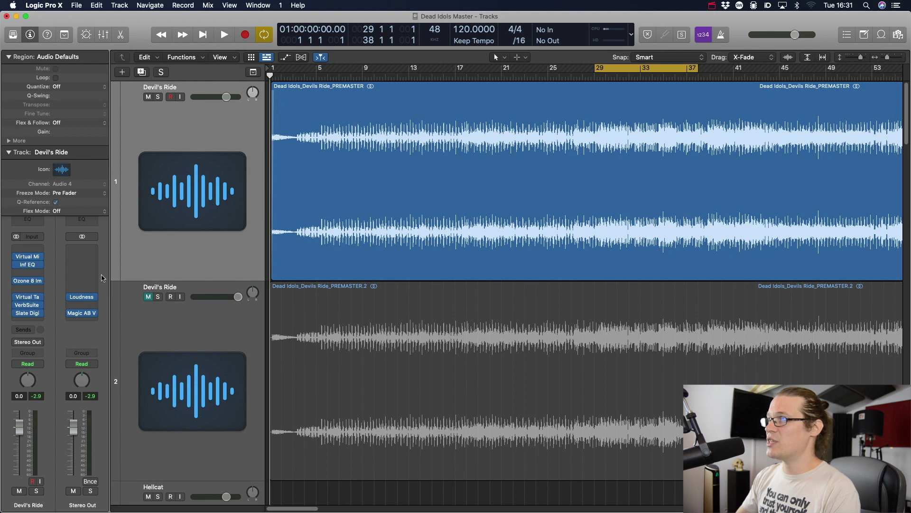
Step: Measure the master's loudness during playback with the Loudness Meter on the Stereo Out, and close the meter
{"action": "left_click", "coordinate": [82, 297]}
{"action": "left_click_drag", "start_coordinate": [345, 139], "coordinate": [372, 92]}
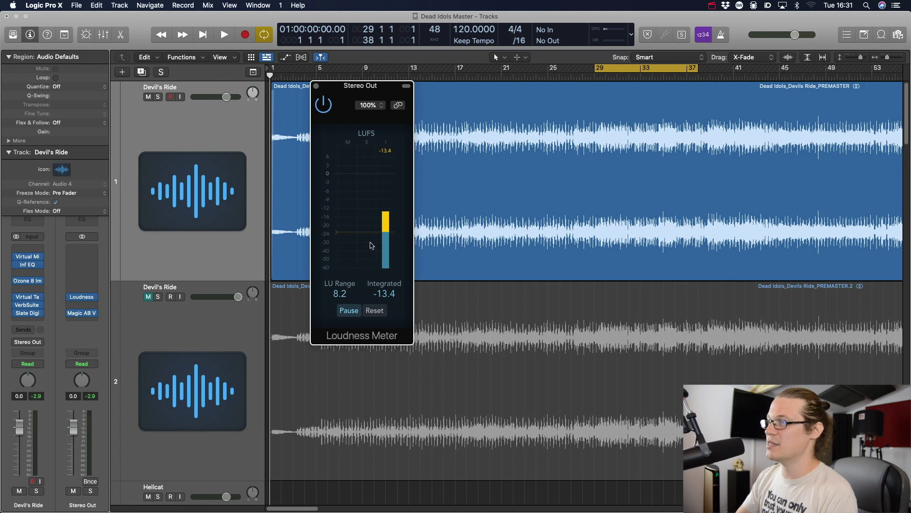
{"action": "key", "text": "space"}
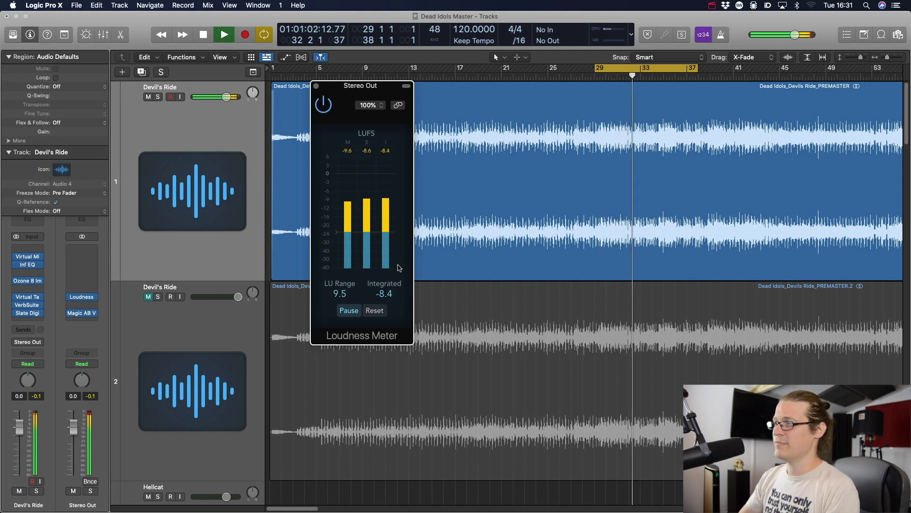
{"action": "key", "text": "space"}
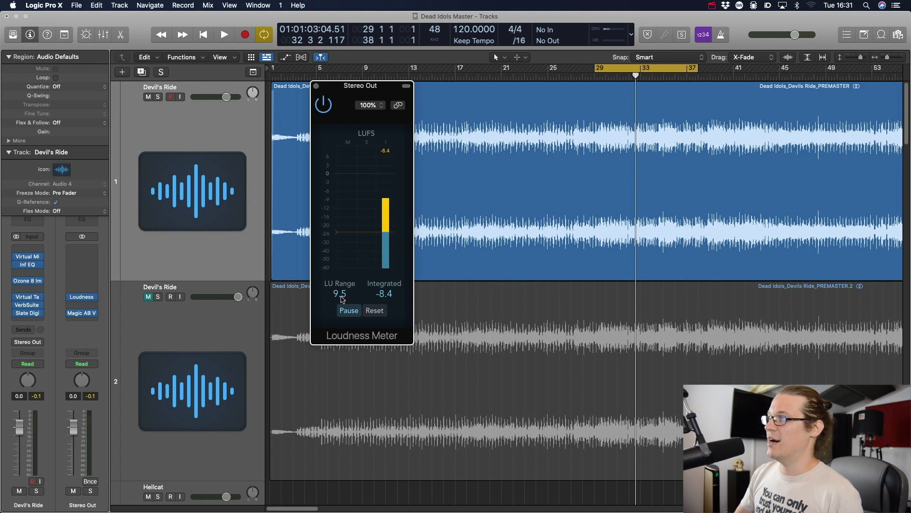
{"action": "left_click", "coordinate": [316, 86]}
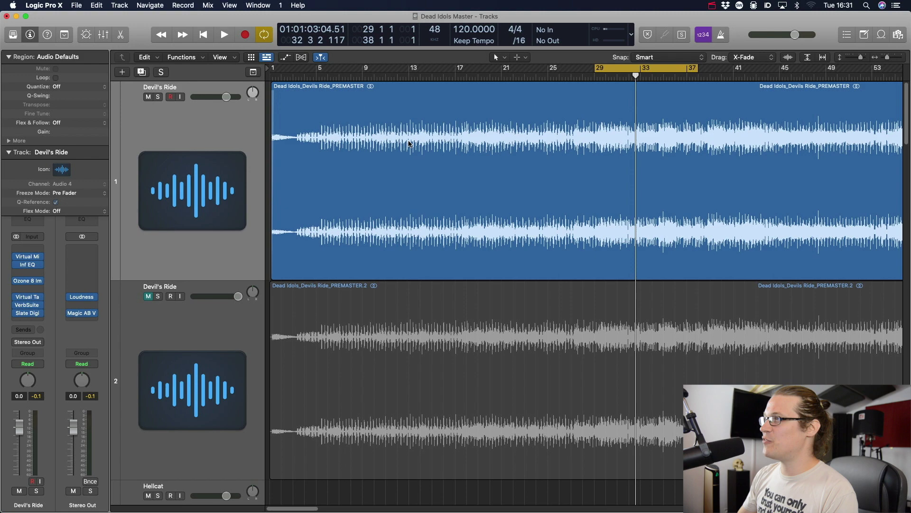
Step: Compare the unprocessed second Devil's Ride track with the master by soloing and unsoloing it during playback, and stop with solo off
{"action": "key", "text": "super+Up"}
{"action": "key", "text": "super+Left"}
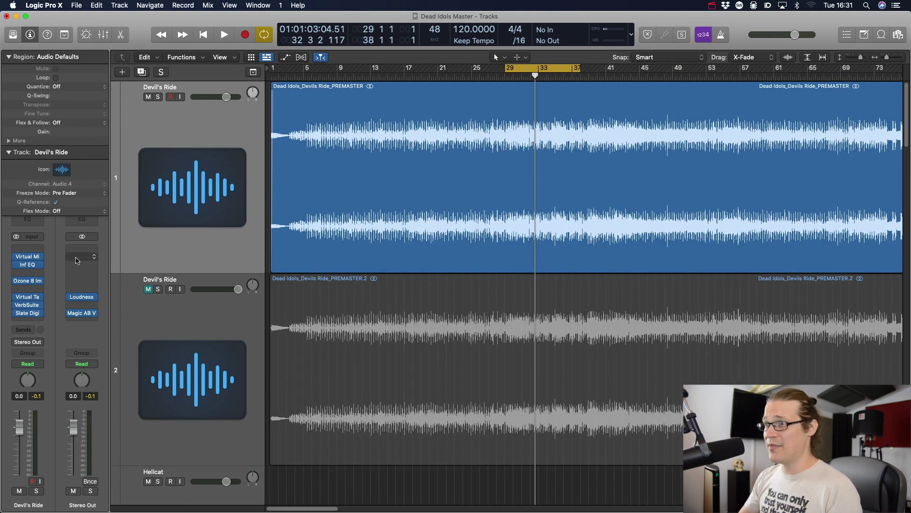
{"action": "left_click", "coordinate": [162, 293]}
{"action": "left_click", "coordinate": [159, 290]}
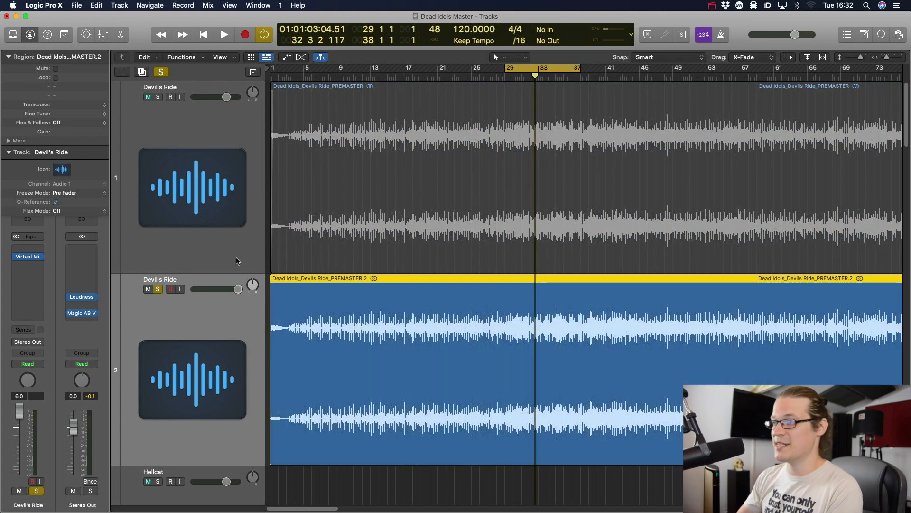
{"action": "key", "text": "space"}
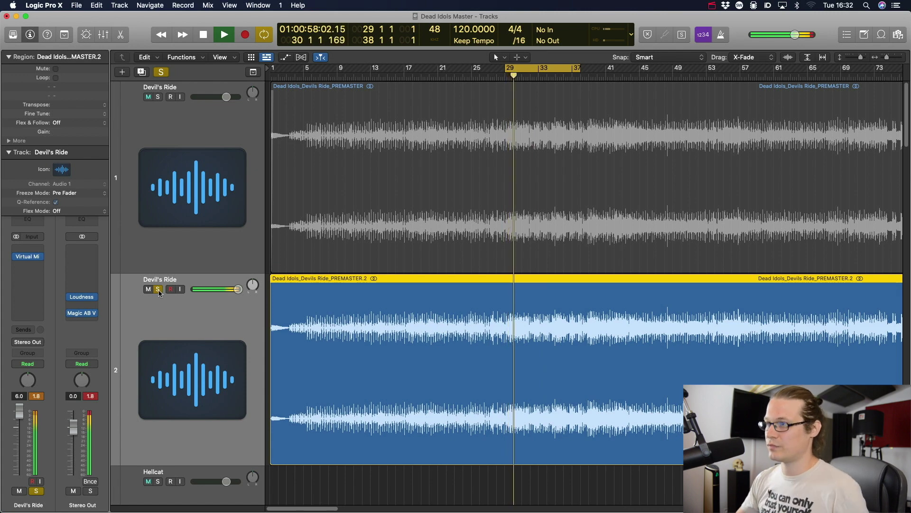
{"action": "left_click", "coordinate": [159, 290]}
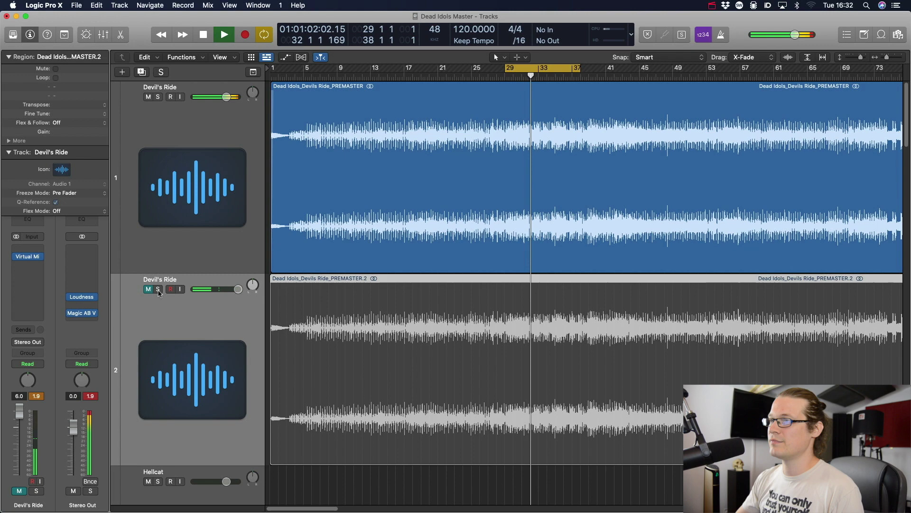
{"action": "left_click", "coordinate": [159, 291]}
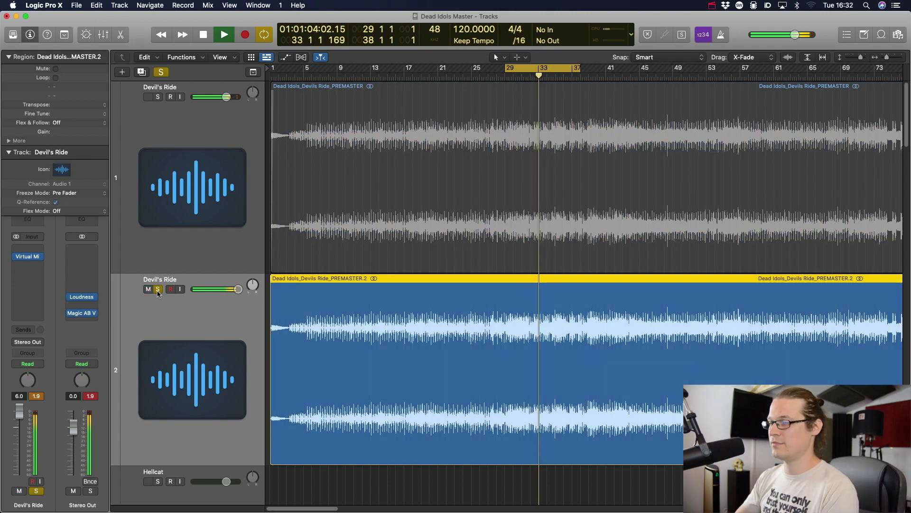
{"action": "left_click", "coordinate": [158, 290]}
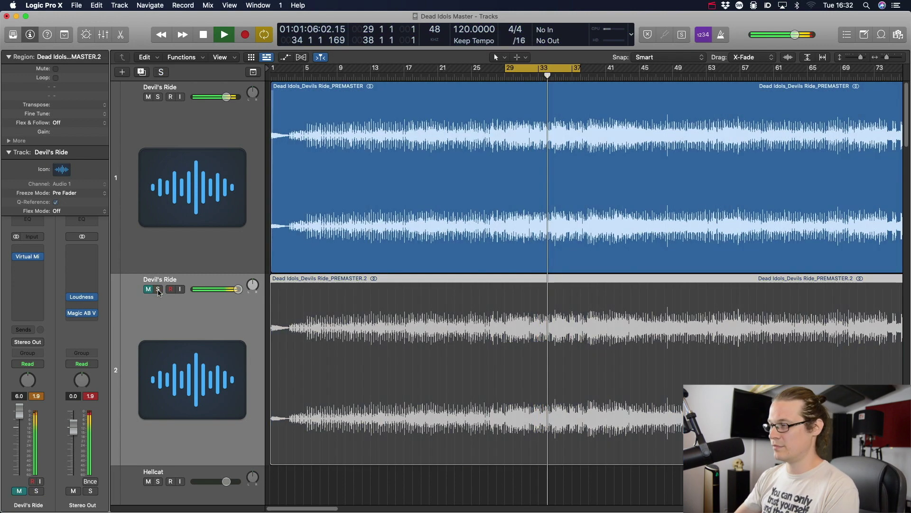
{"action": "key", "text": "space"}
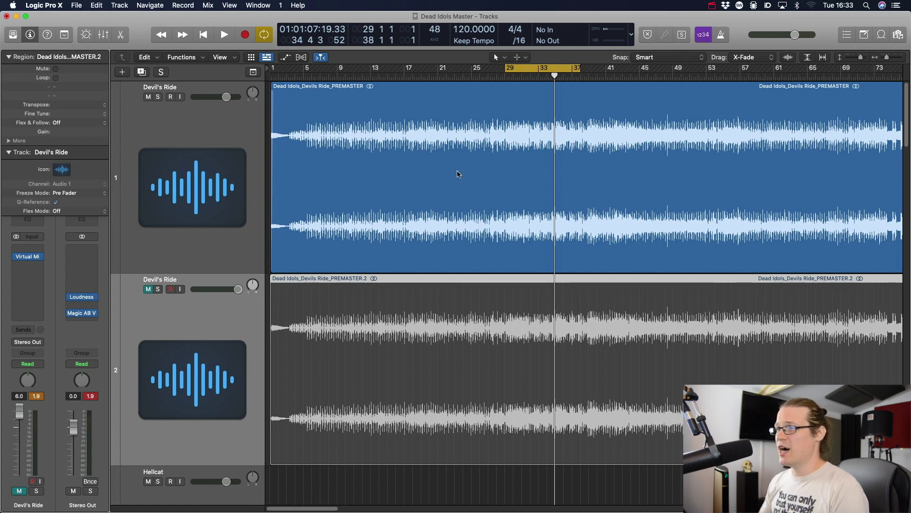
Step: Fit all the album's song regions in the arrangement view with nothing selected, and clear the channel strips' peak level readings
{"action": "key", "text": "super+Left"}
{"action": "key", "text": "super+Left"}
{"action": "key", "text": "super+Left"}
{"action": "key", "text": "super+Up"}
{"action": "key", "text": "super+Up"}
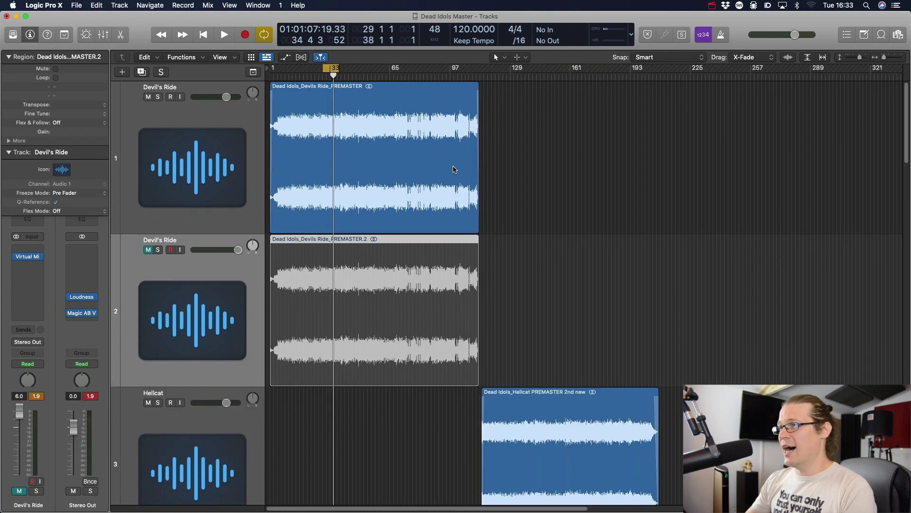
{"action": "key", "text": "super+Up"}
{"action": "key", "text": "super+a"}
{"action": "key", "text": "z"}
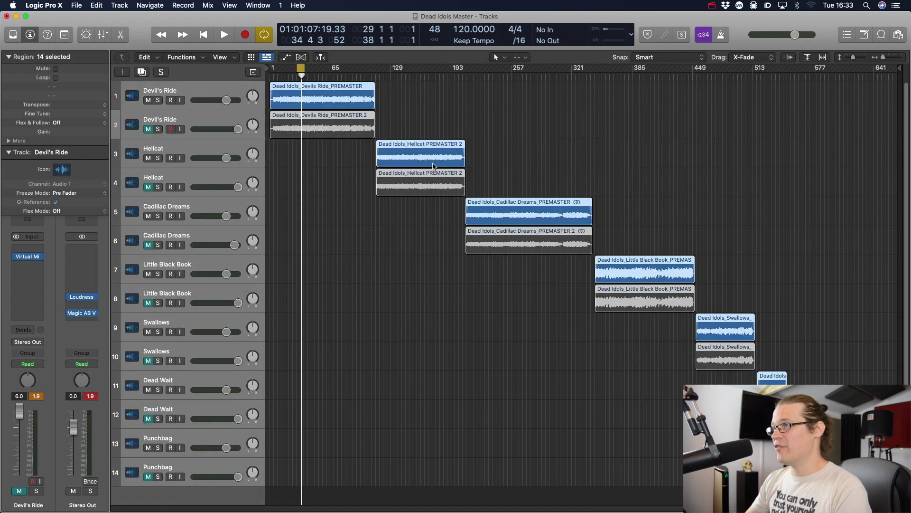
{"action": "left_click", "coordinate": [360, 194]}
{"action": "left_click", "coordinate": [37, 395]}
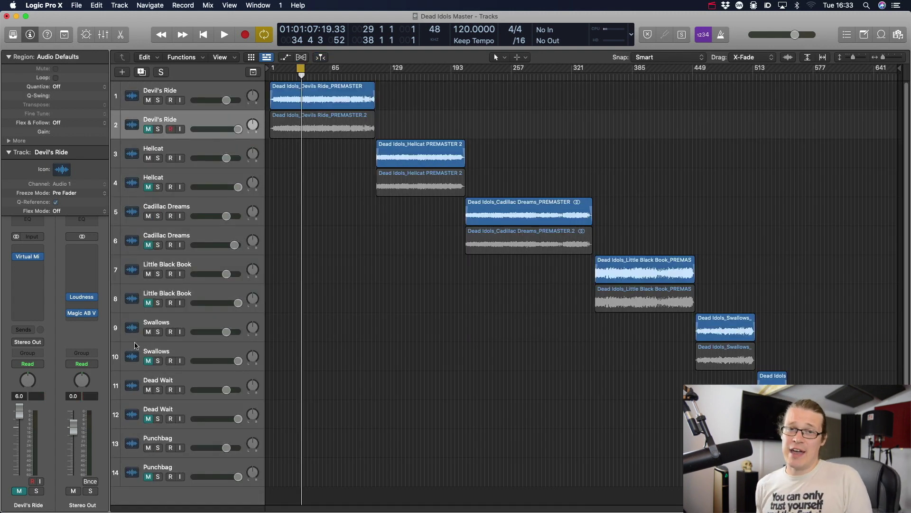